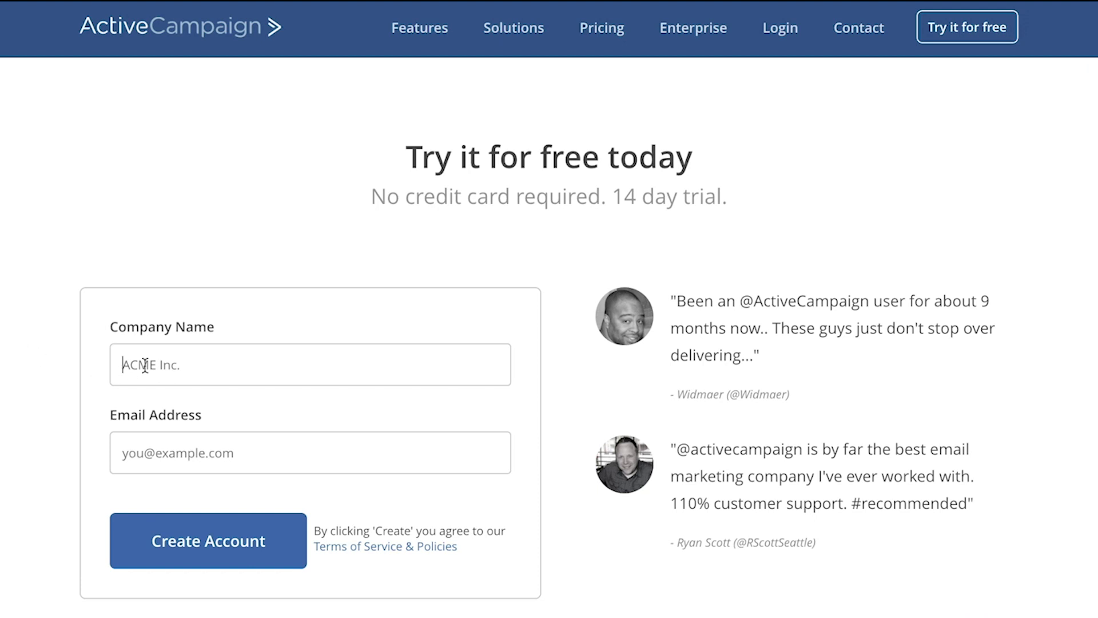
# Step: Submit the sign-up form, set and confirm the account password, and tick Marketing Automation
pyautogui.click(205, 542)
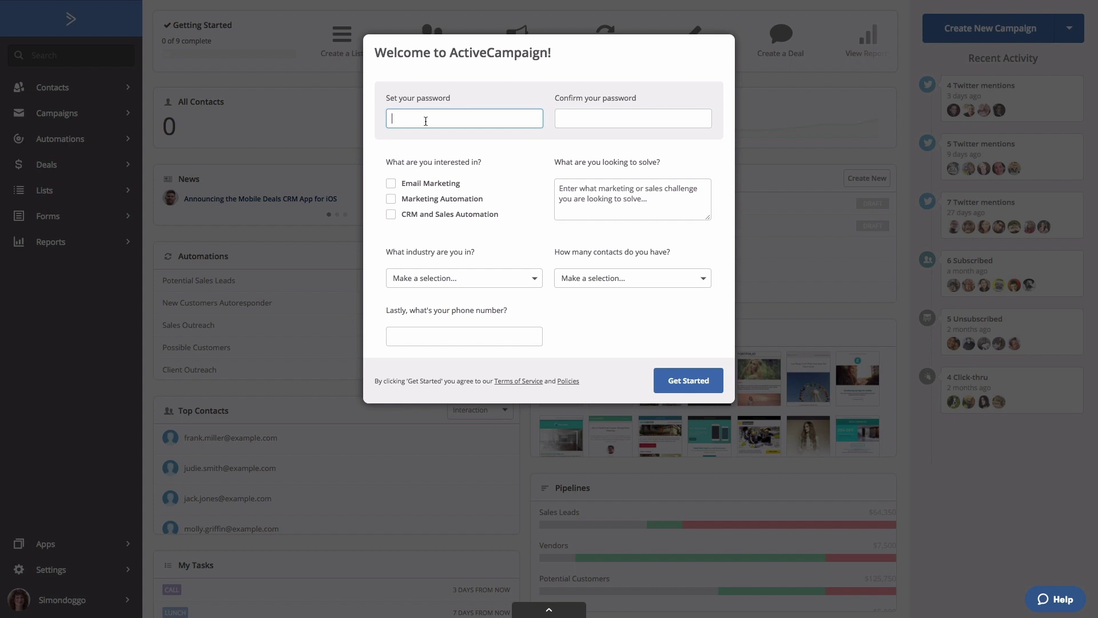
pyautogui.write('••••')
pyautogui.click(633, 119)
pyautogui.write('•••••')
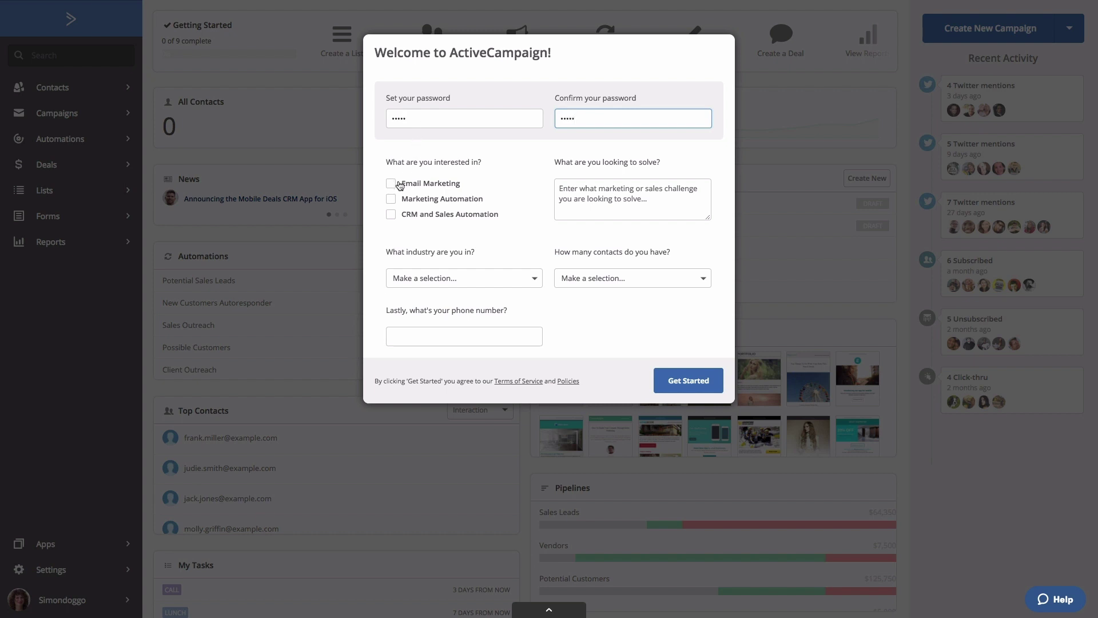
pyautogui.click(391, 201)
pyautogui.click(391, 200)
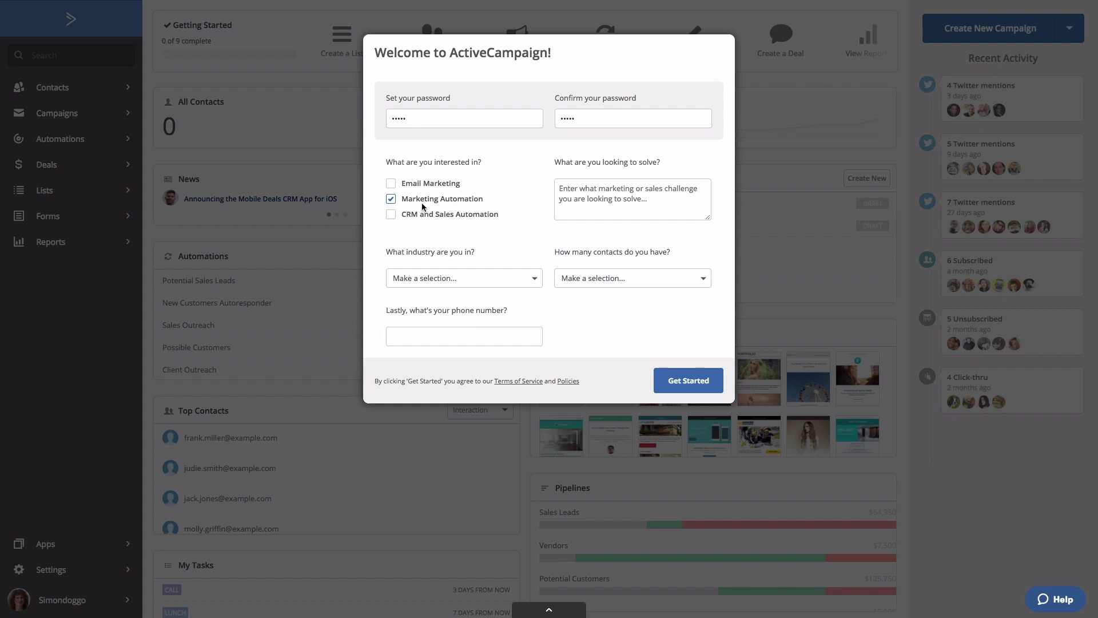
# Step: Choose Blogger / Author industry and 2,500 to 5,000 contacts, enter a phone number, and finish
pyautogui.click(569, 193)
pyautogui.click(513, 277)
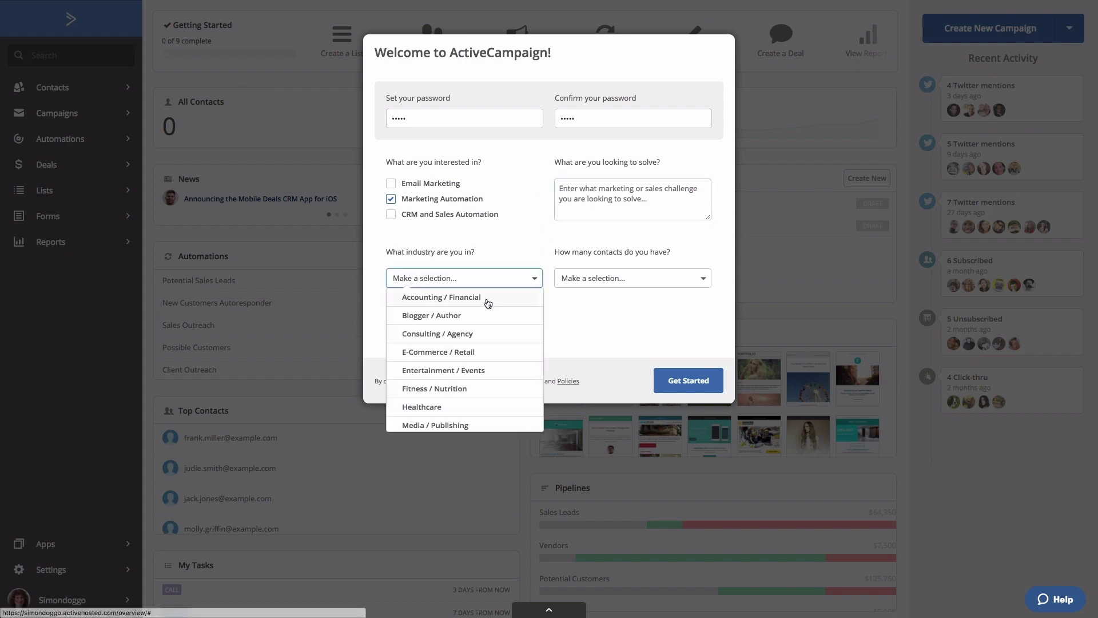
pyautogui.click(467, 318)
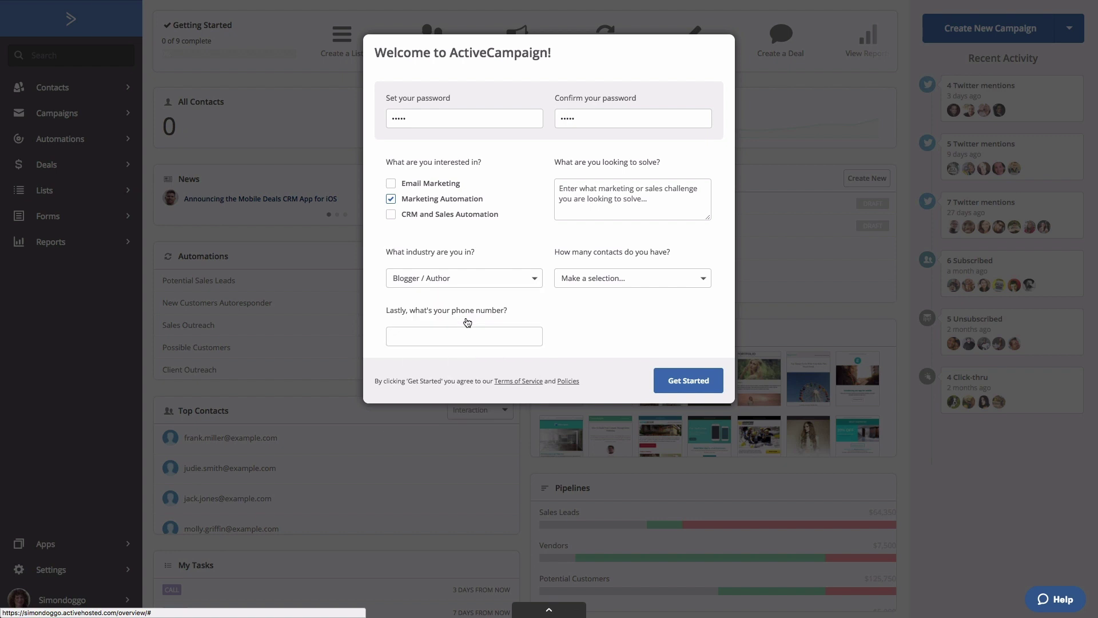
pyautogui.click(576, 286)
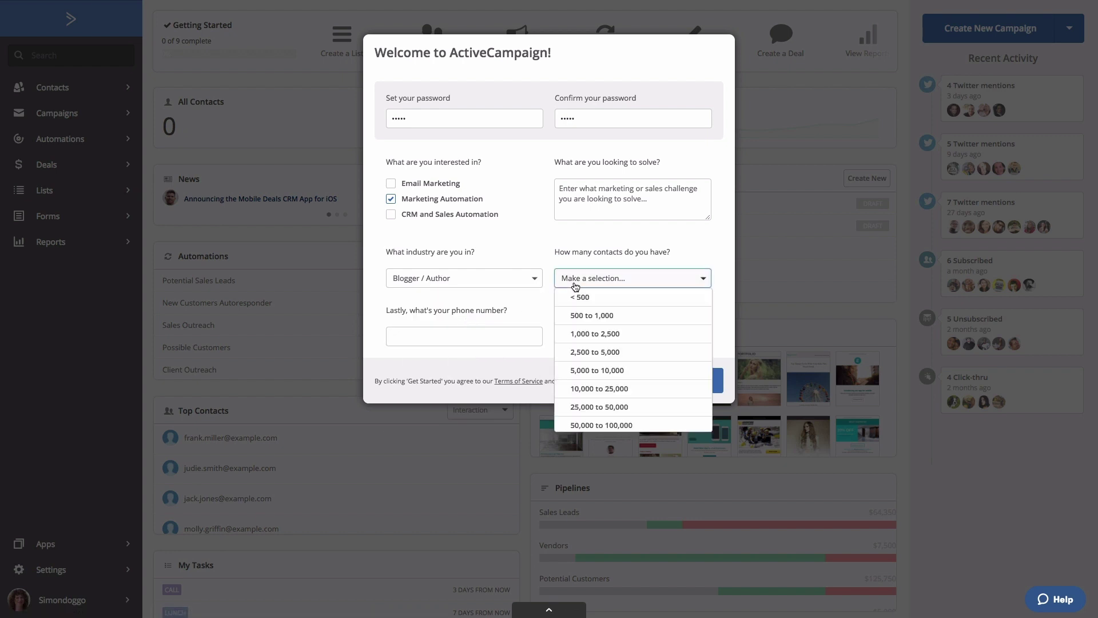
pyautogui.click(580, 353)
pyautogui.click(496, 339)
pyautogui.write('3334445555')
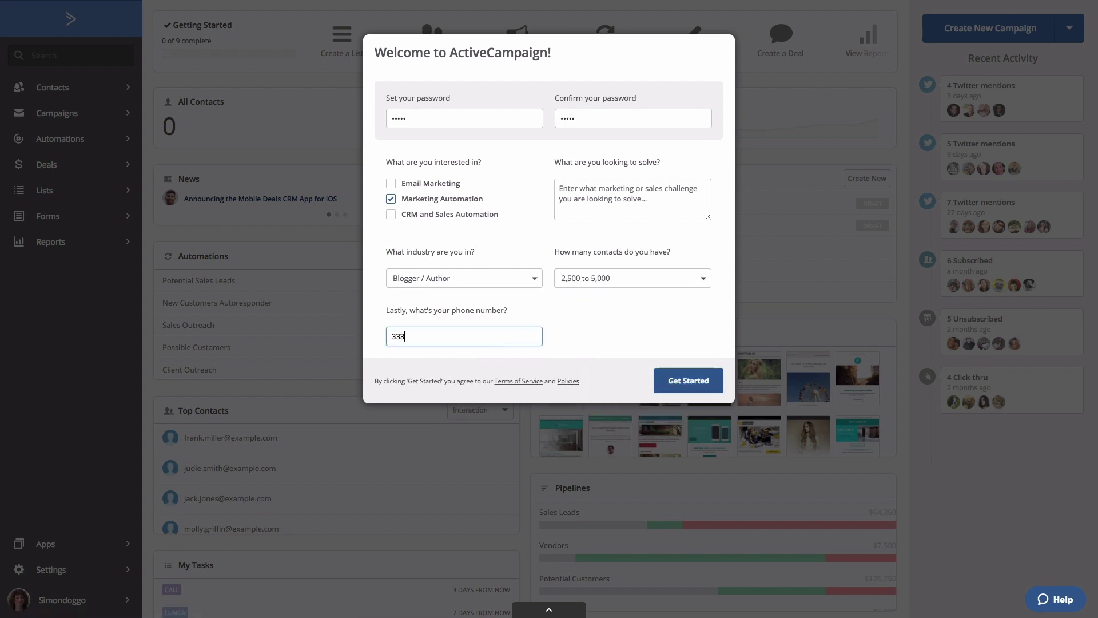
pyautogui.click(703, 382)
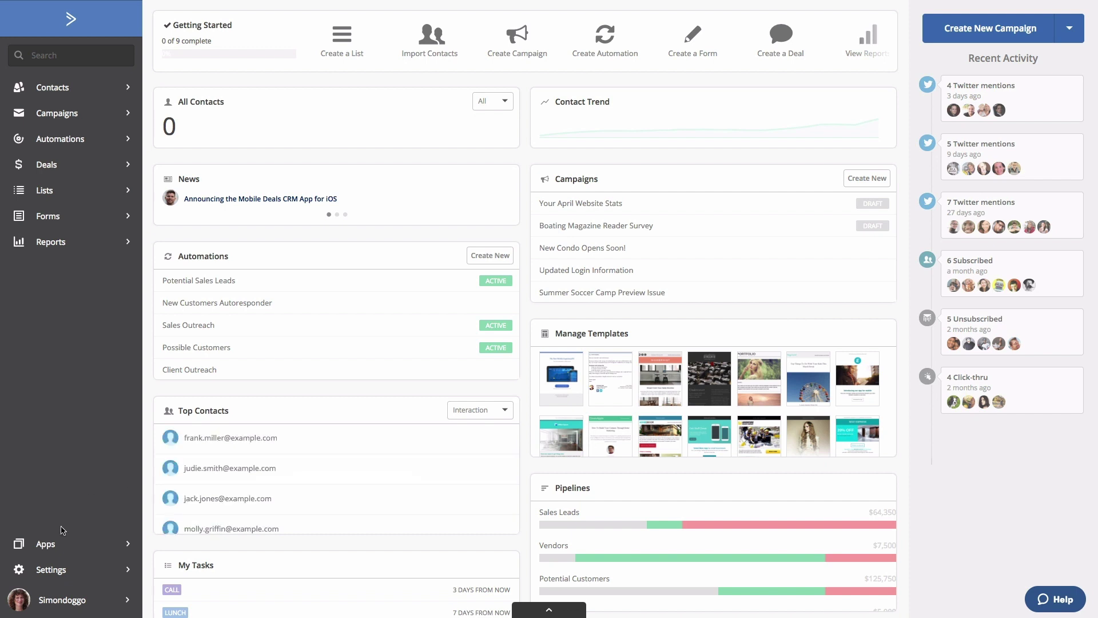
pyautogui.click(49, 570)
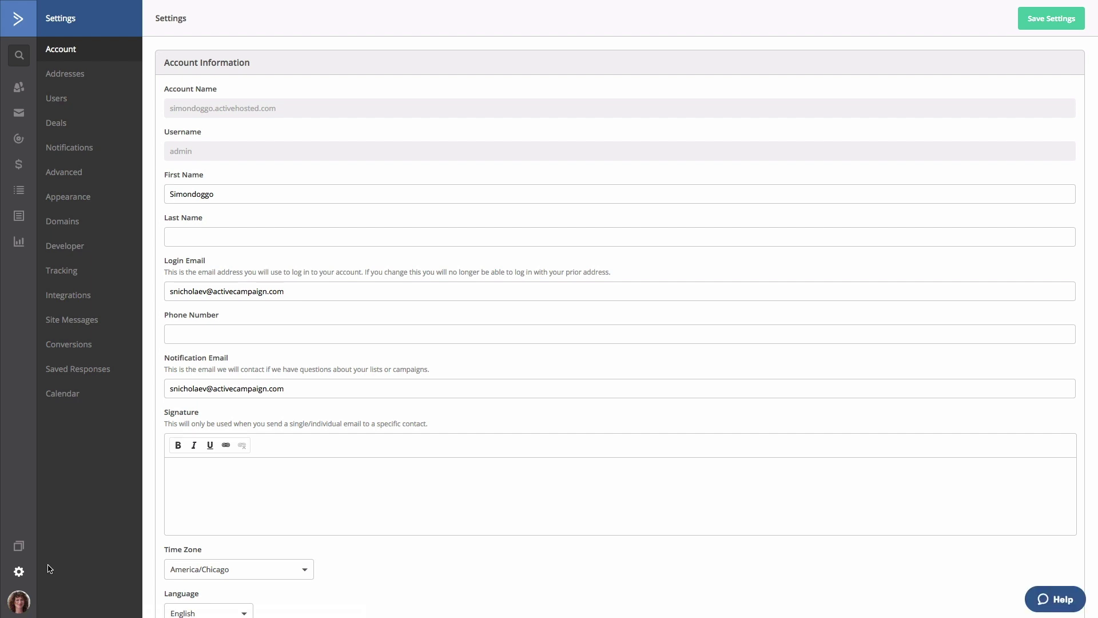
# Step: Add a default address for My Company with its street, city, state and zip
pyautogui.click(66, 78)
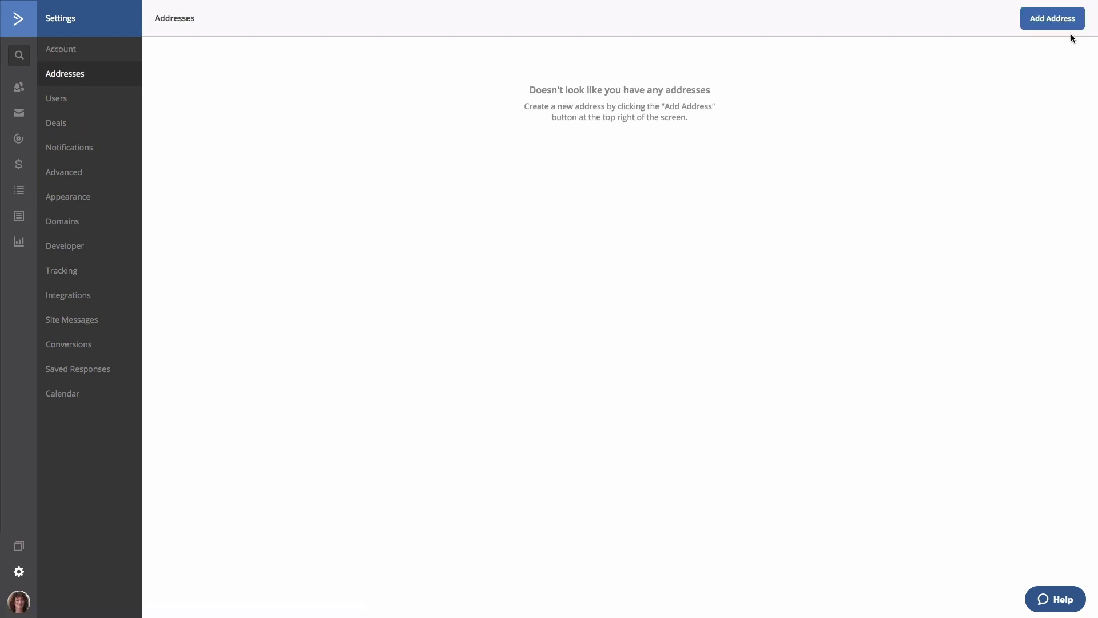
pyautogui.click(1062, 19)
pyautogui.write('My Company')
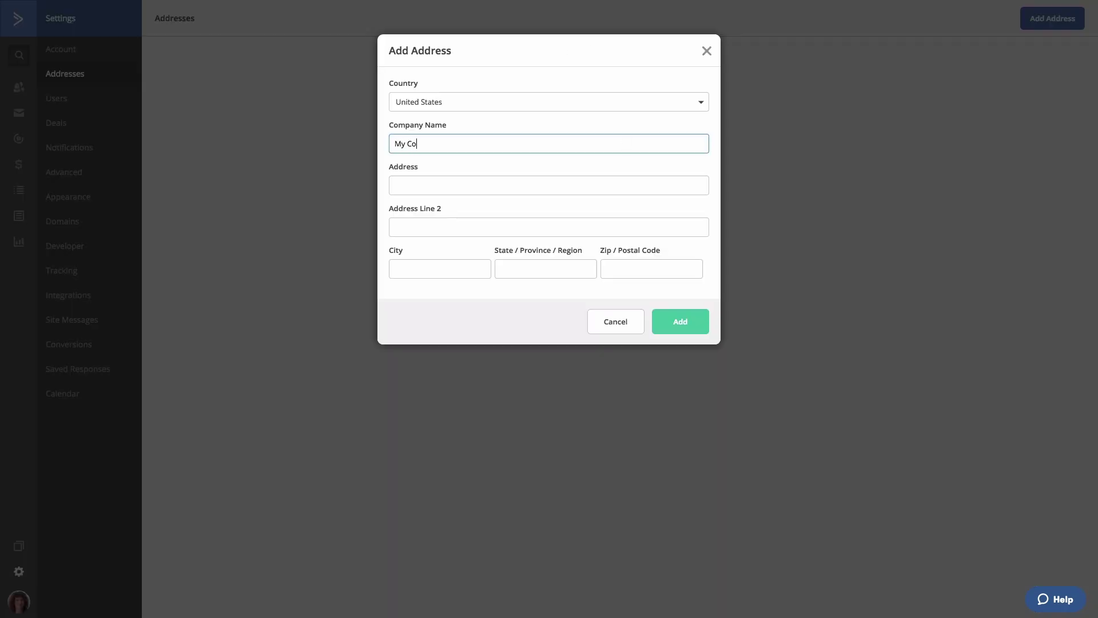
pyautogui.press('Tab')
pyautogui.write('123 Maple St.')
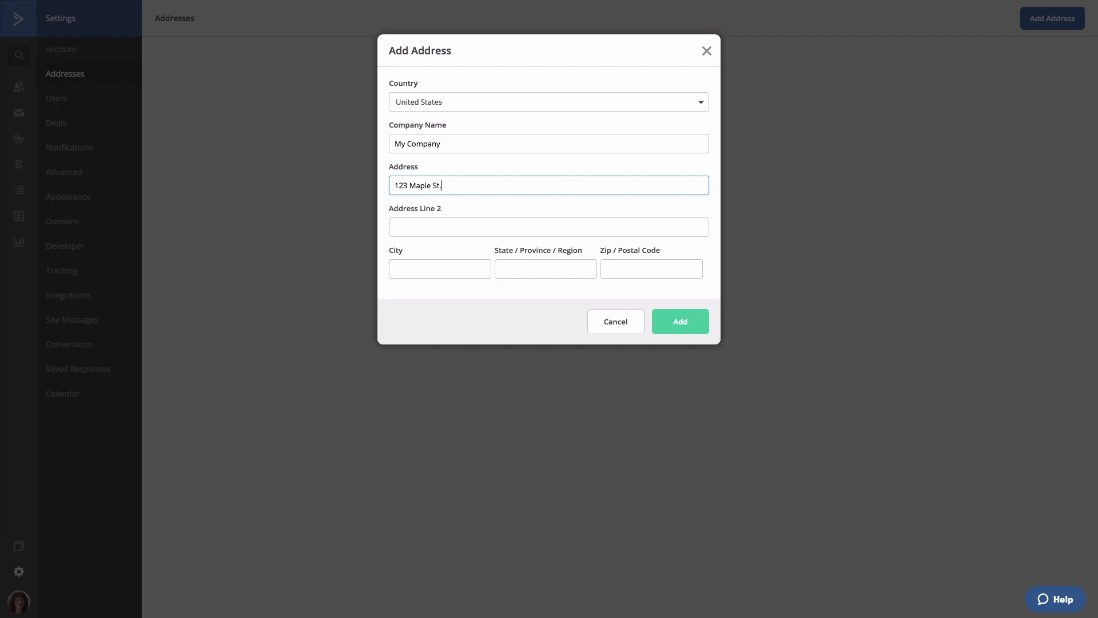
pyautogui.press('Tab')
pyautogui.press('Tab')
pyautogui.write('Chicago')
pyautogui.press('Tab')
pyautogui.write('IL')
pyautogui.press('Tab')
pyautogui.write('60625')
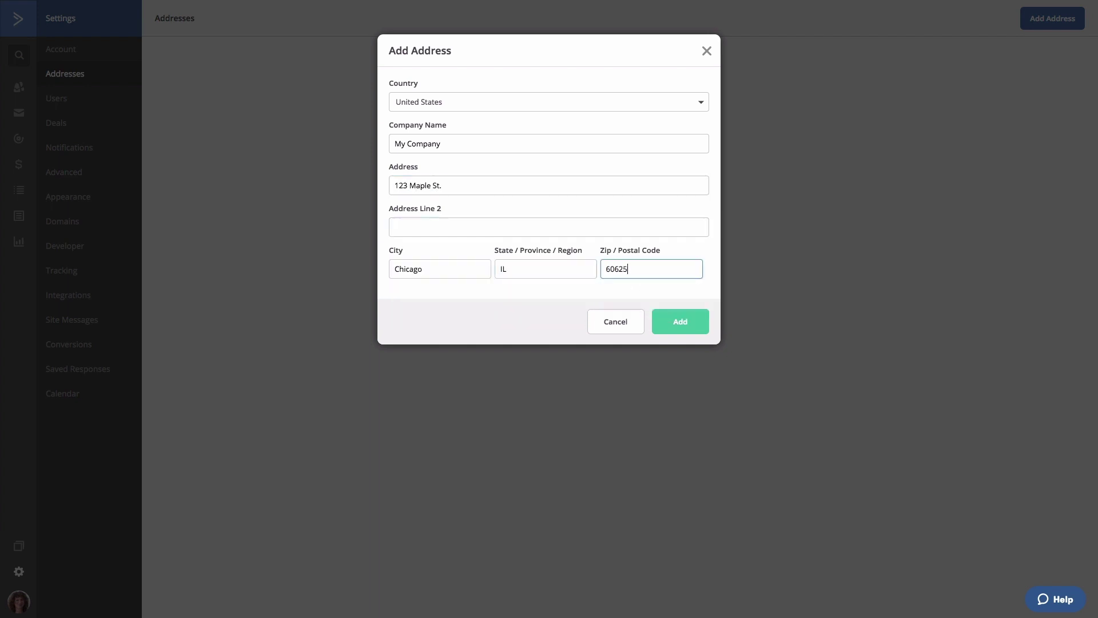
pyautogui.click(680, 323)
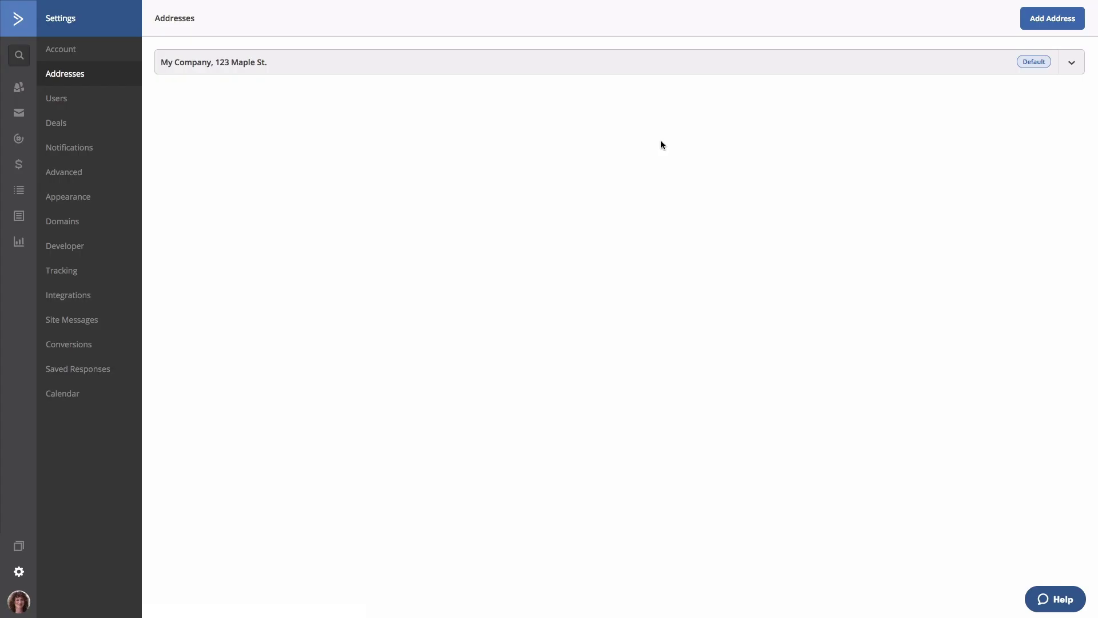
pyautogui.click(74, 276)
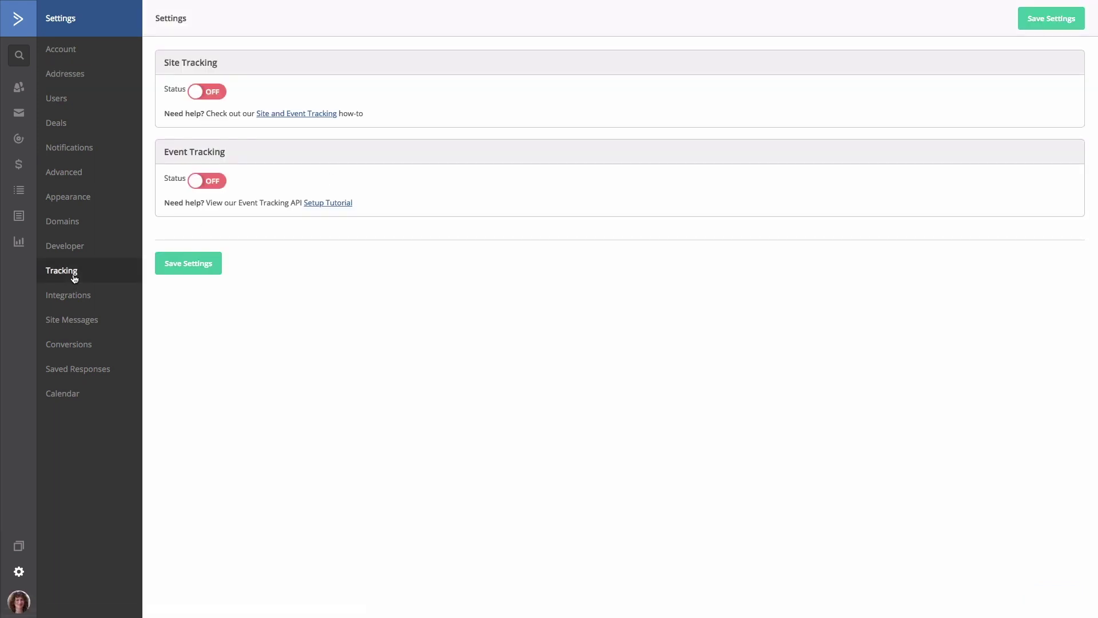
# Step: Turn site tracking on, whitelist the domain mydomain, and copy the tracking code
pyautogui.click(199, 93)
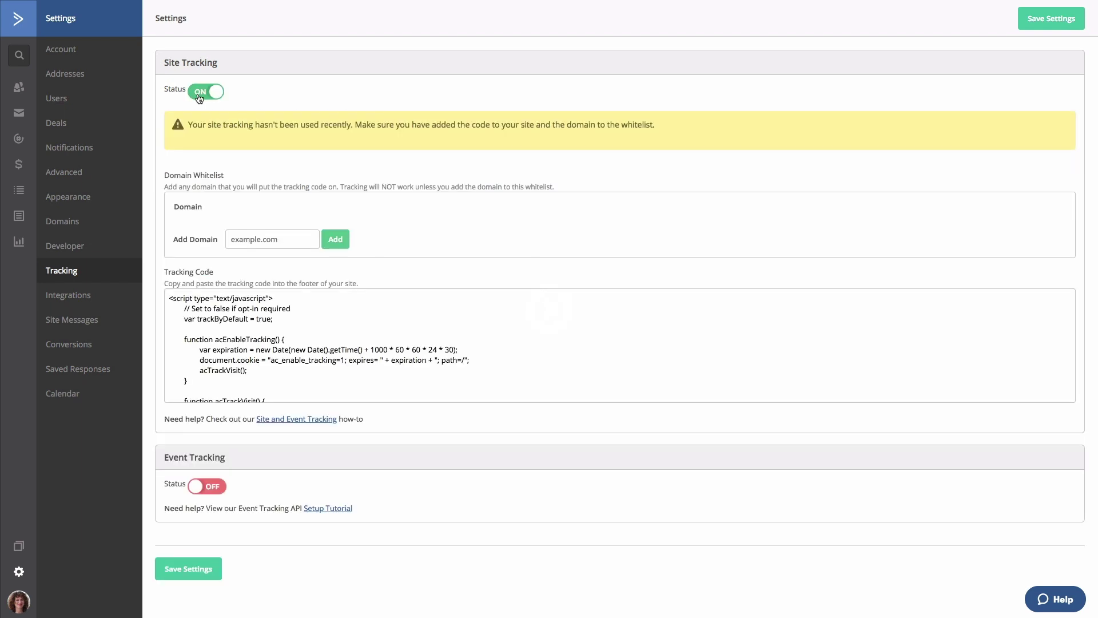
pyautogui.click(238, 243)
pyautogui.write('mydomain')
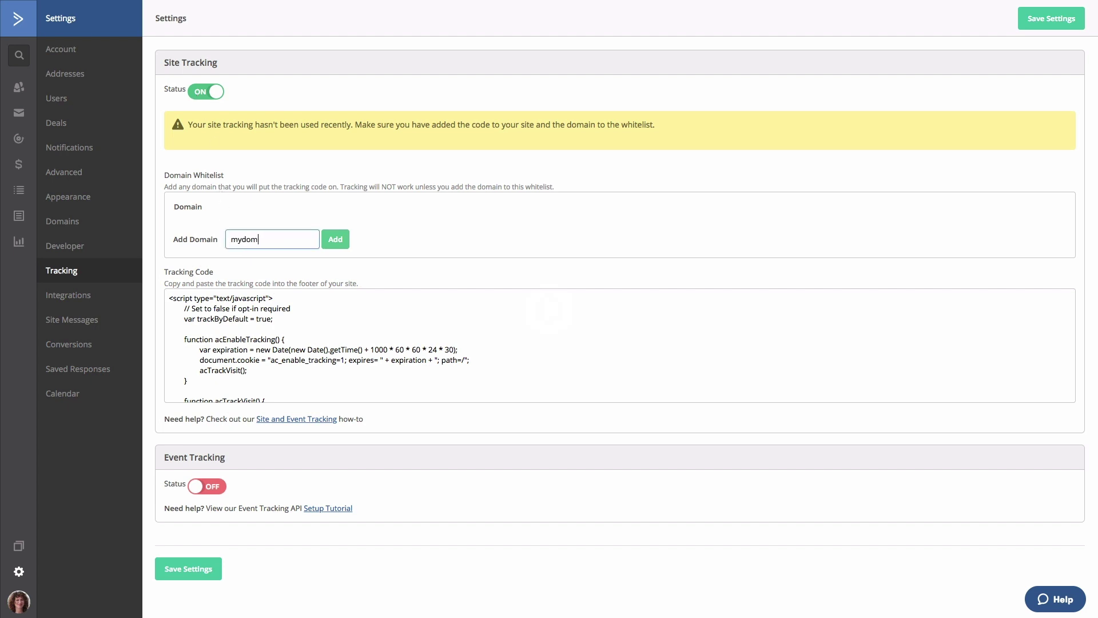
pyautogui.click(326, 240)
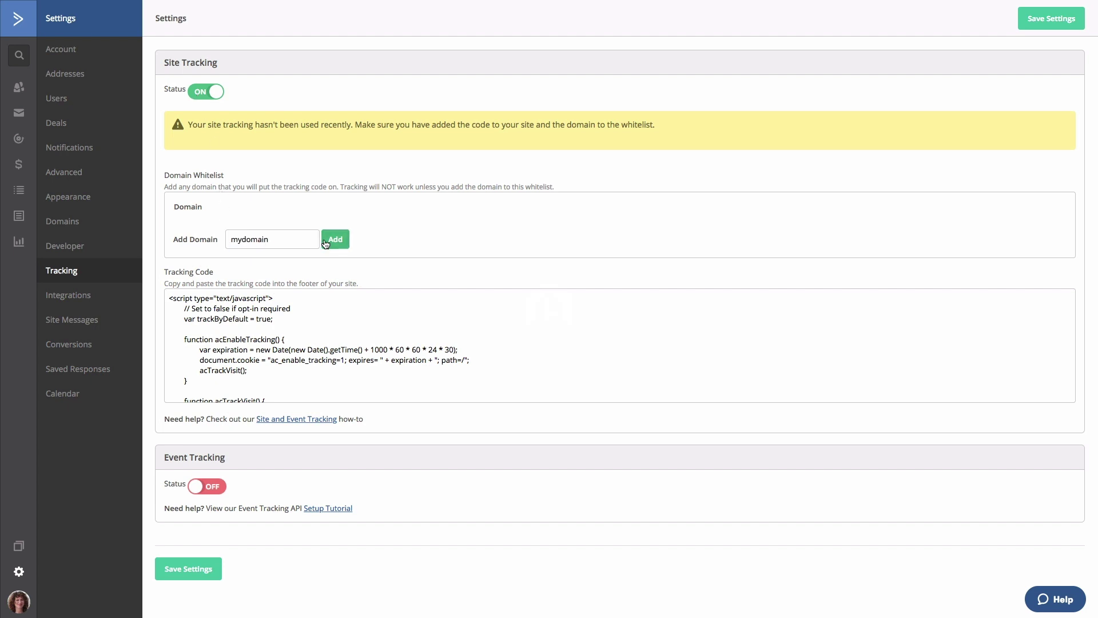
pyautogui.click(239, 366)
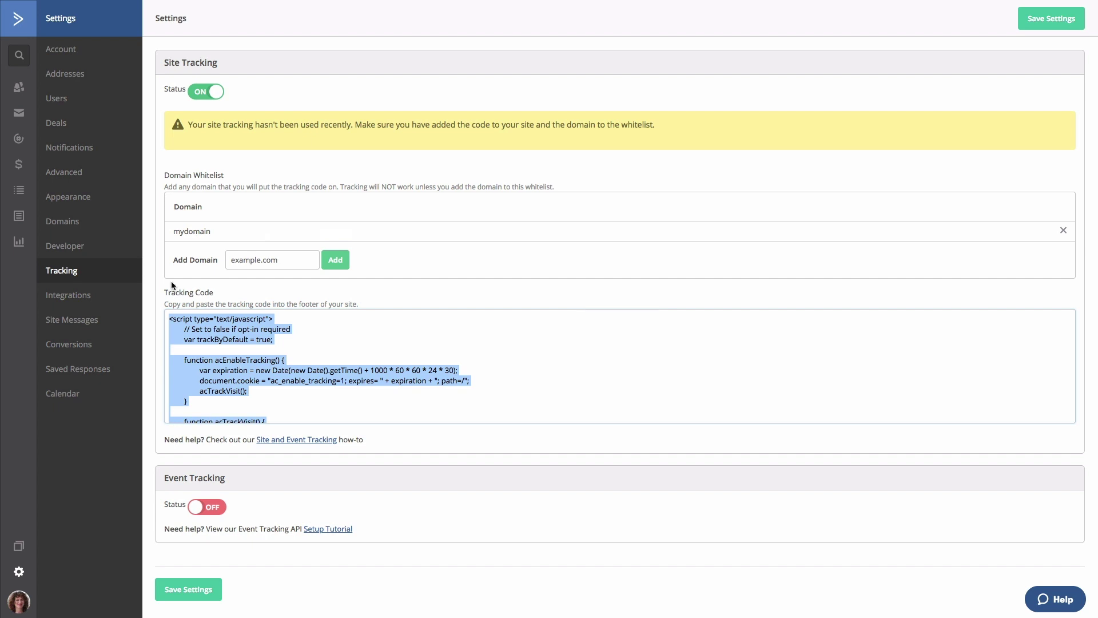
pyautogui.click(18, 194)
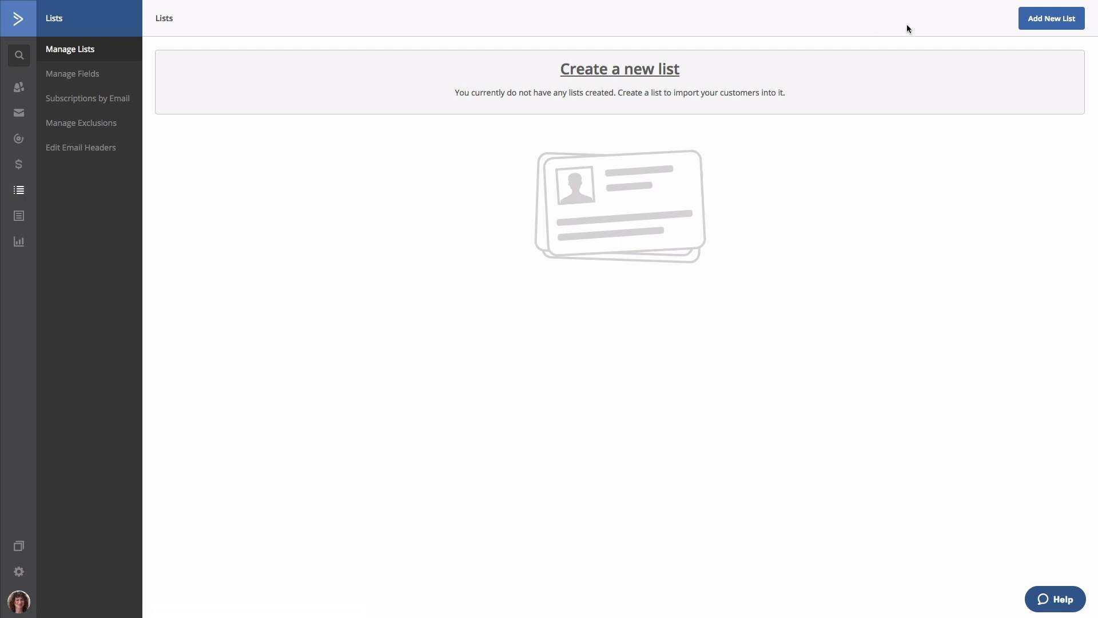
# Step: Create list 'Master' for mywebsite.com with reminder 'You are receiving this because you signed up for our newsletter.'
pyautogui.click(1039, 23)
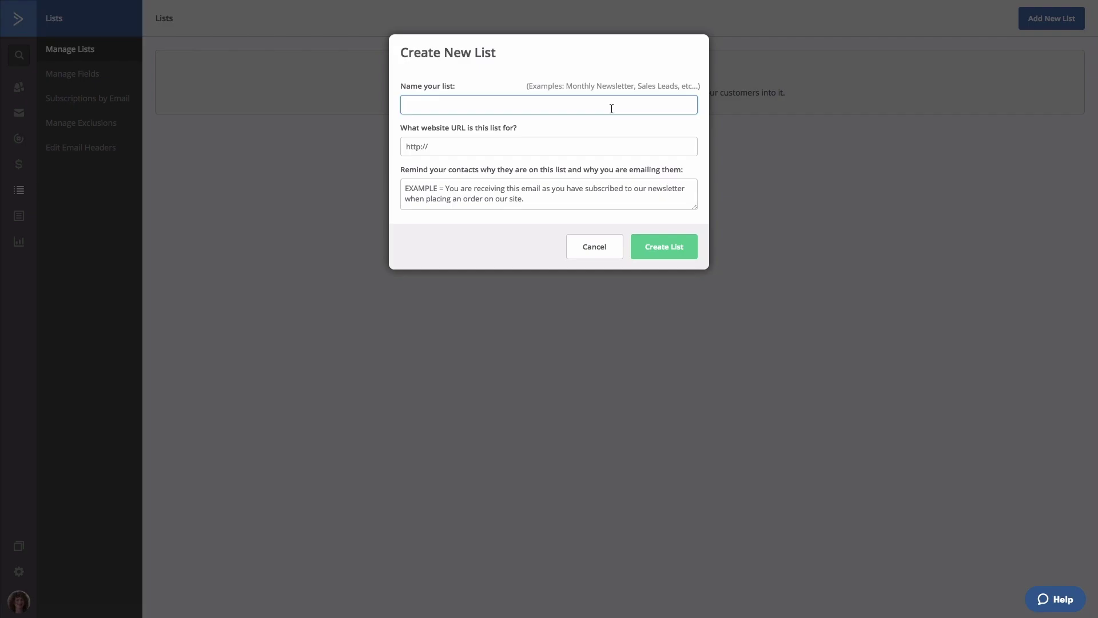
pyautogui.write('Master')
pyautogui.click(406, 147)
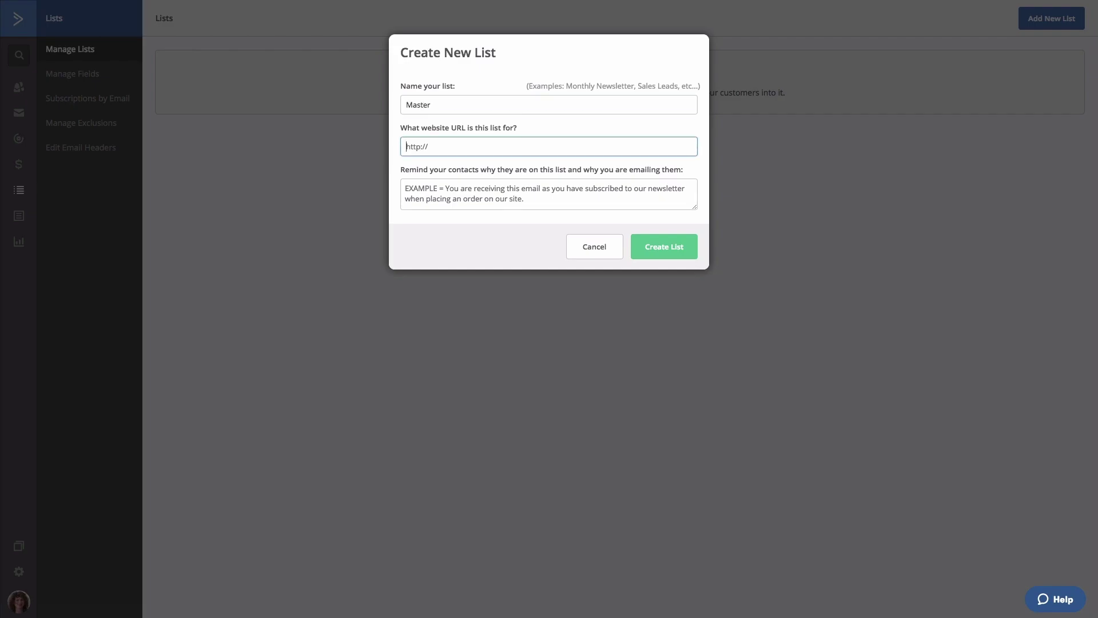
pyautogui.write('mywebsite.com')
pyautogui.click(435, 193)
pyautogui.write('You are receiving')
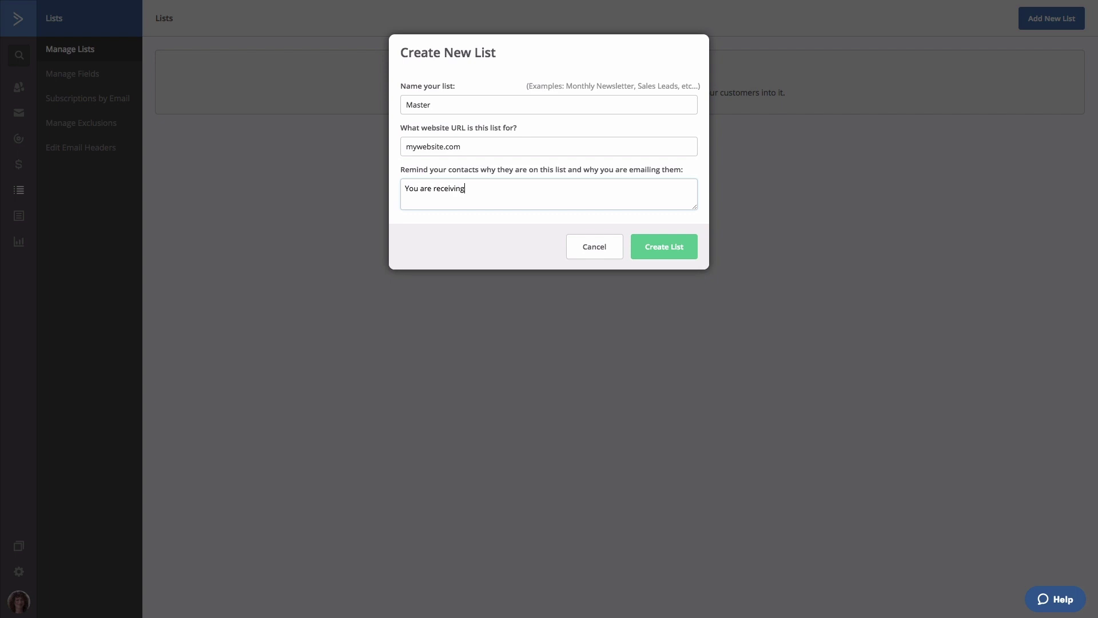
pyautogui.write(' this because you signed up for our newsletter.')
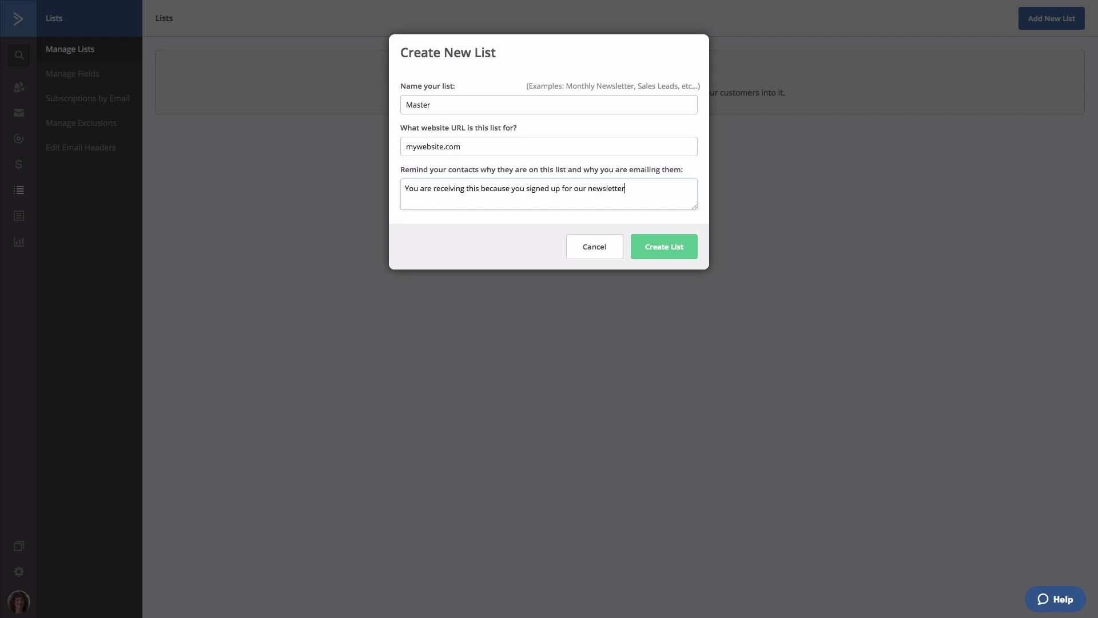
pyautogui.click(658, 251)
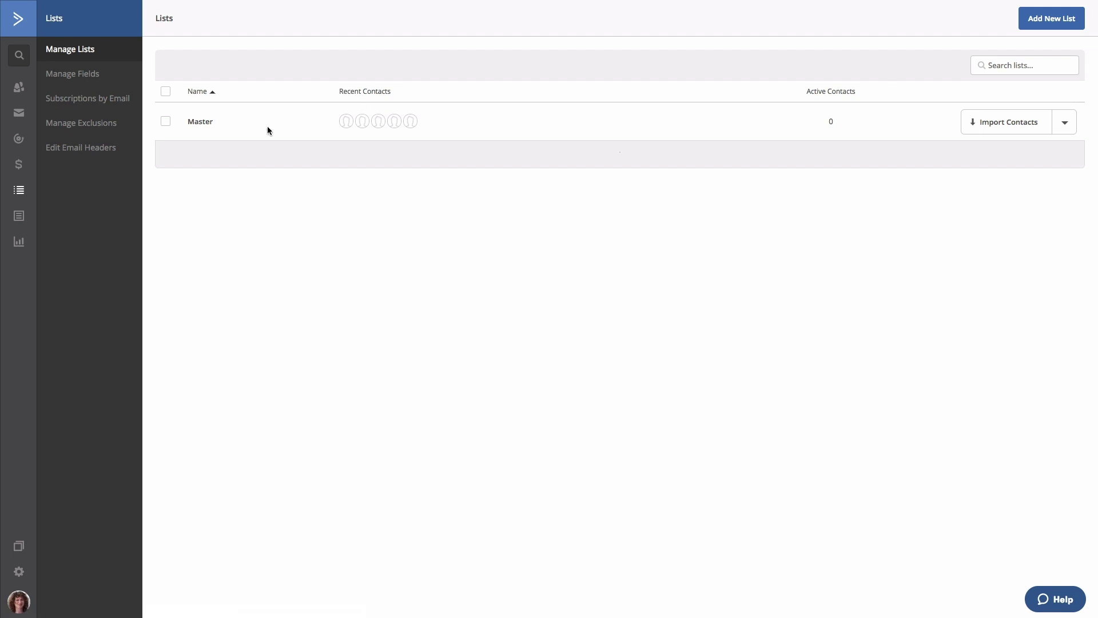
pyautogui.click(24, 90)
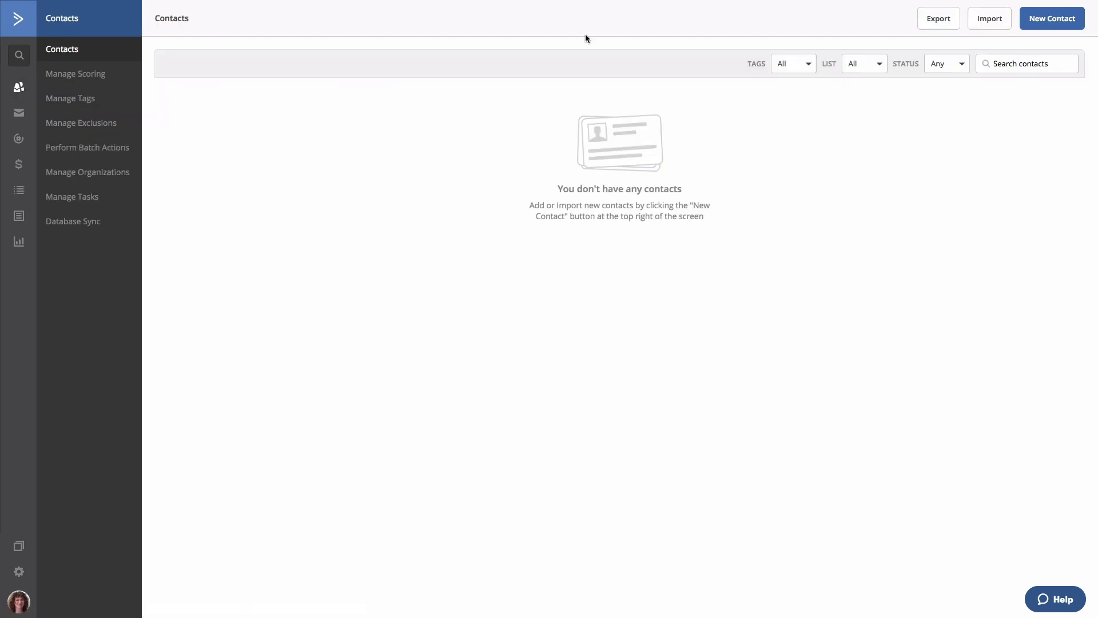
# Step: Import contacts from file, loading My contacts.csv from the ActiveCampaign Setup folder
pyautogui.click(996, 23)
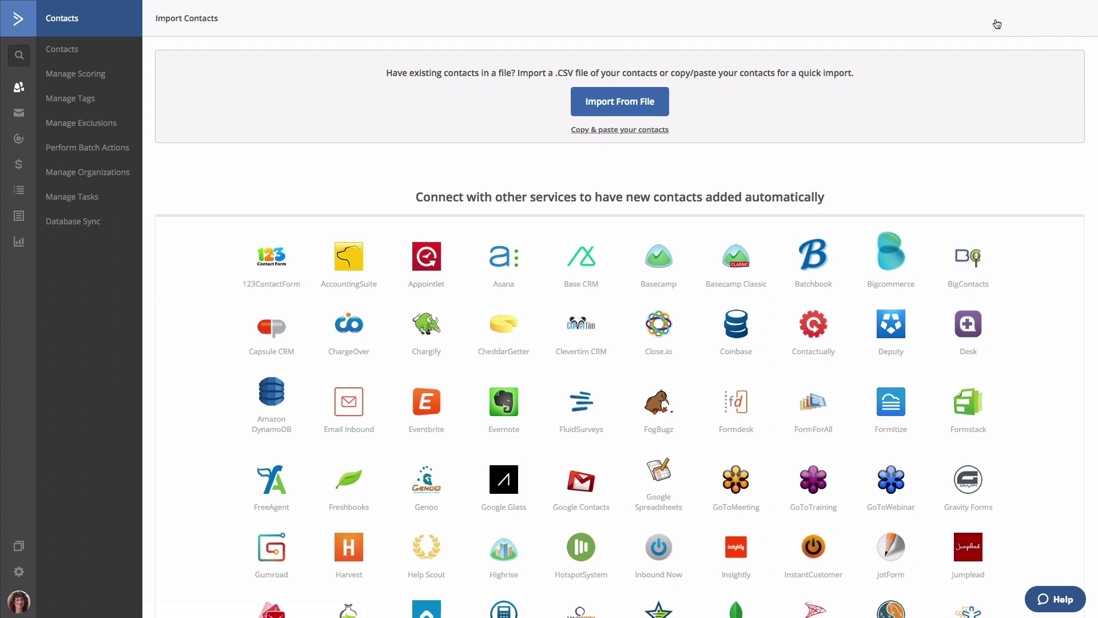
pyautogui.click(657, 109)
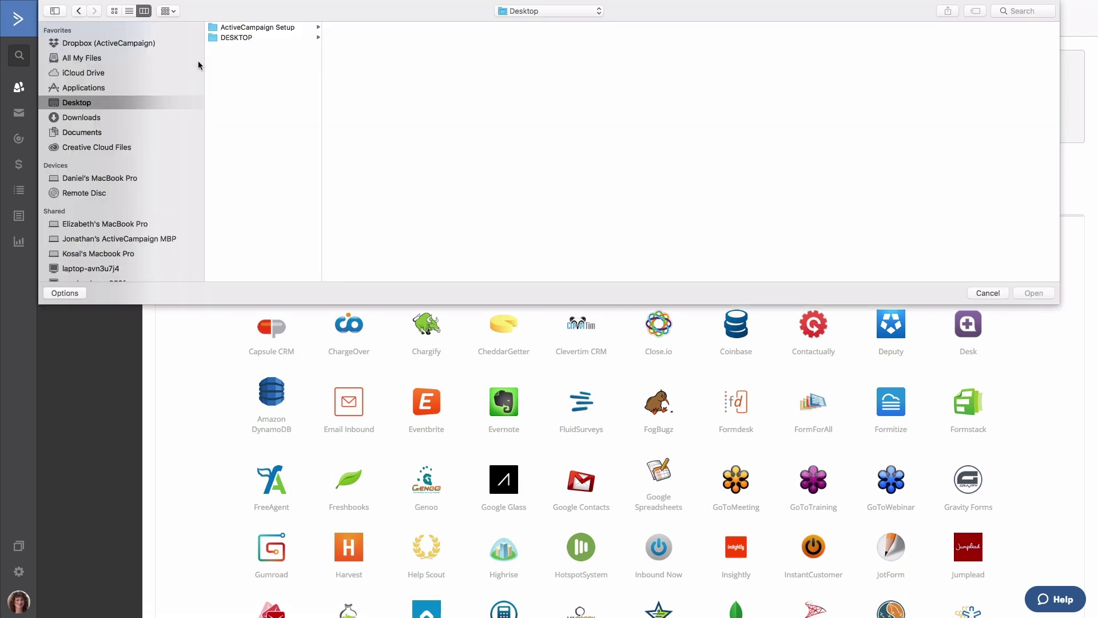
pyautogui.click(236, 28)
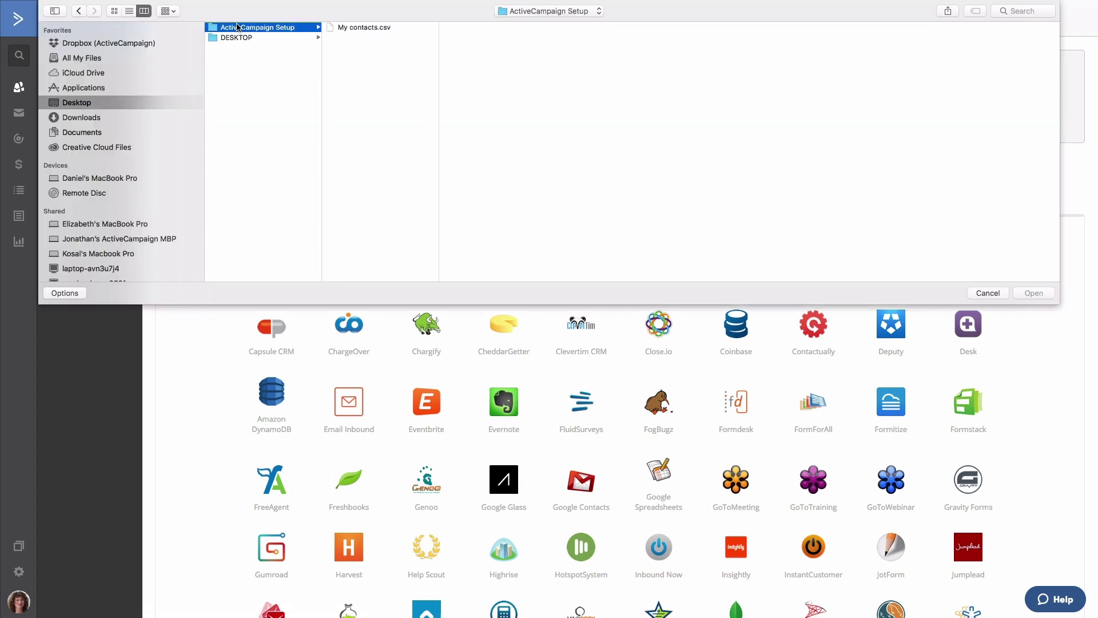
pyautogui.click(345, 28)
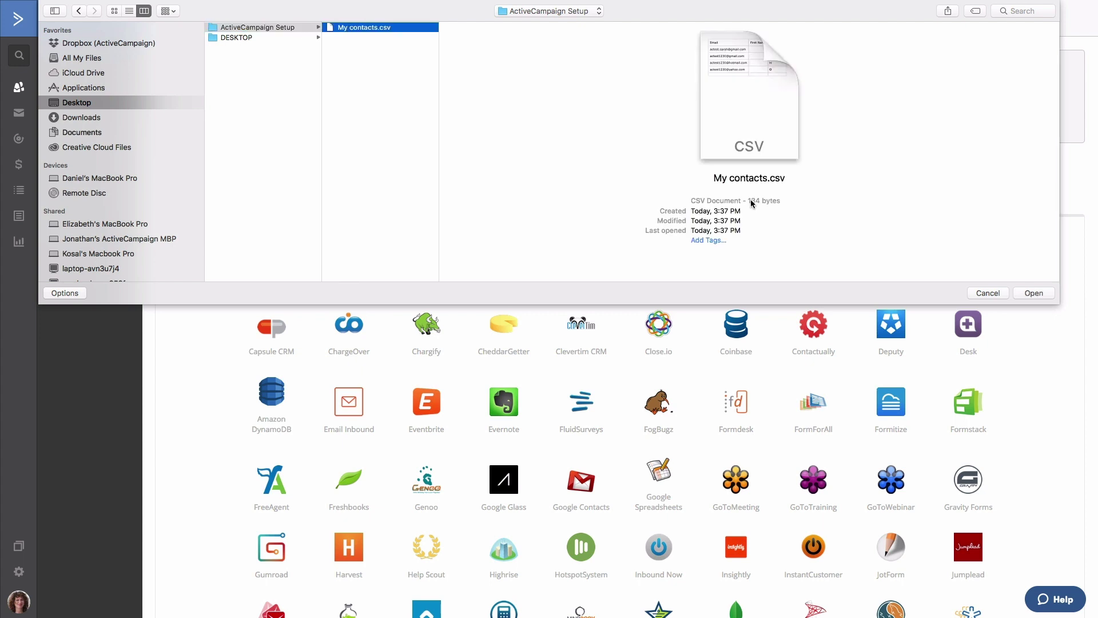
pyautogui.click(1028, 293)
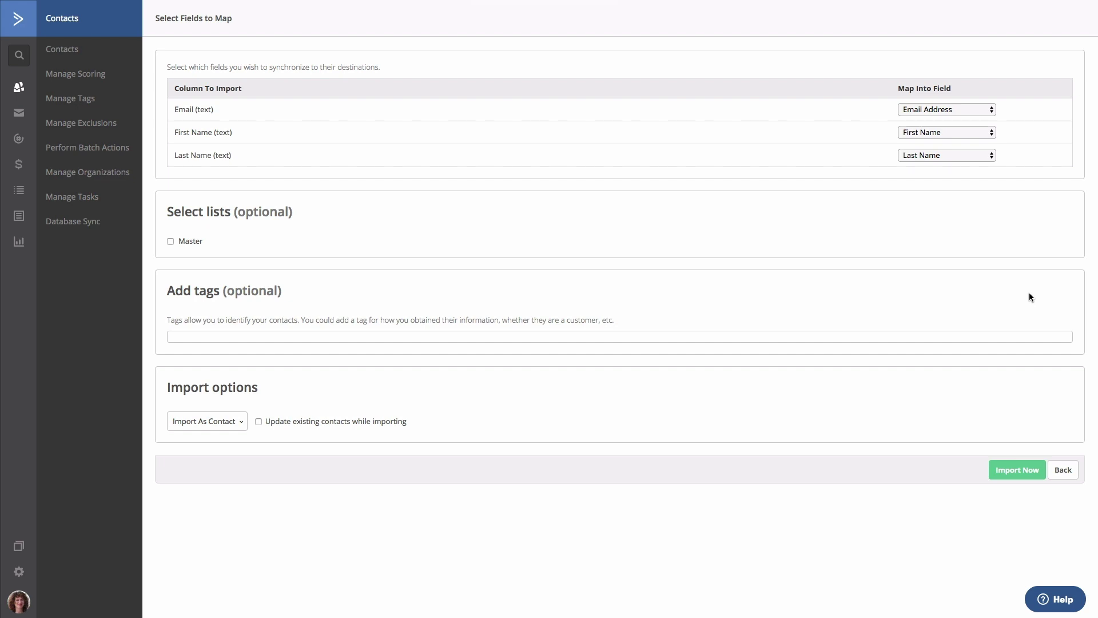
# Step: Add the imported contacts to the Master list as active contacts and run the import
pyautogui.click(170, 241)
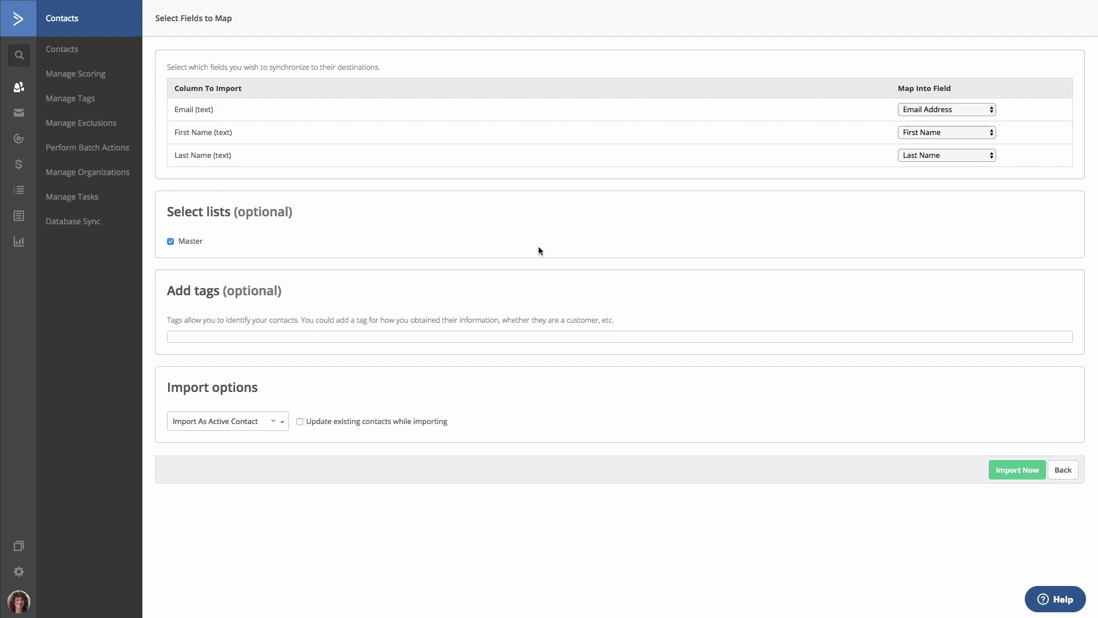
pyautogui.click(274, 423)
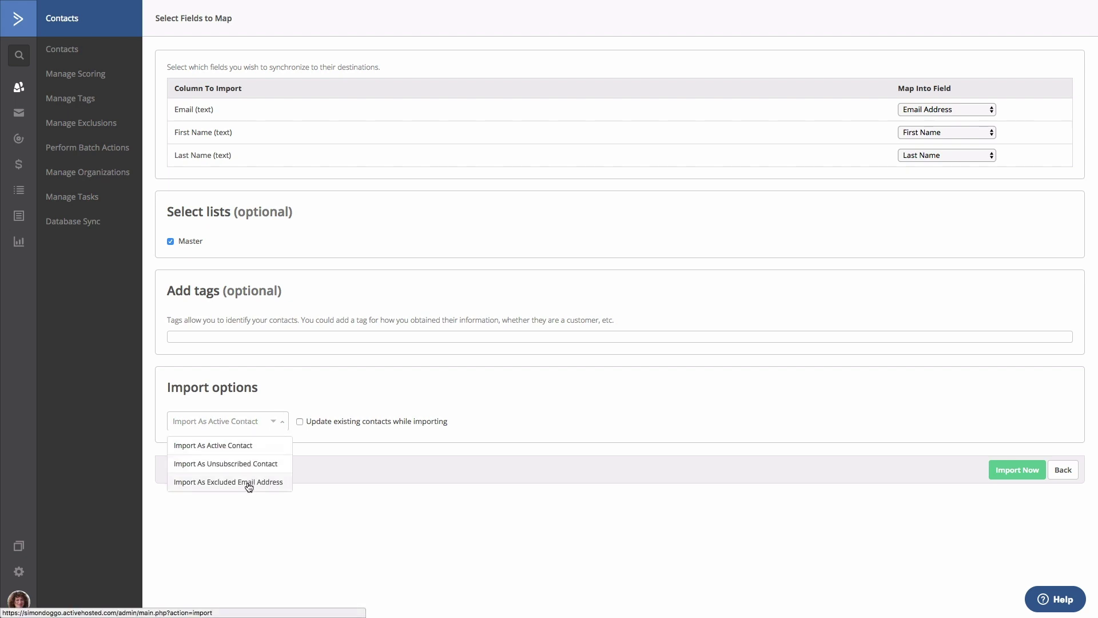
pyautogui.click(252, 447)
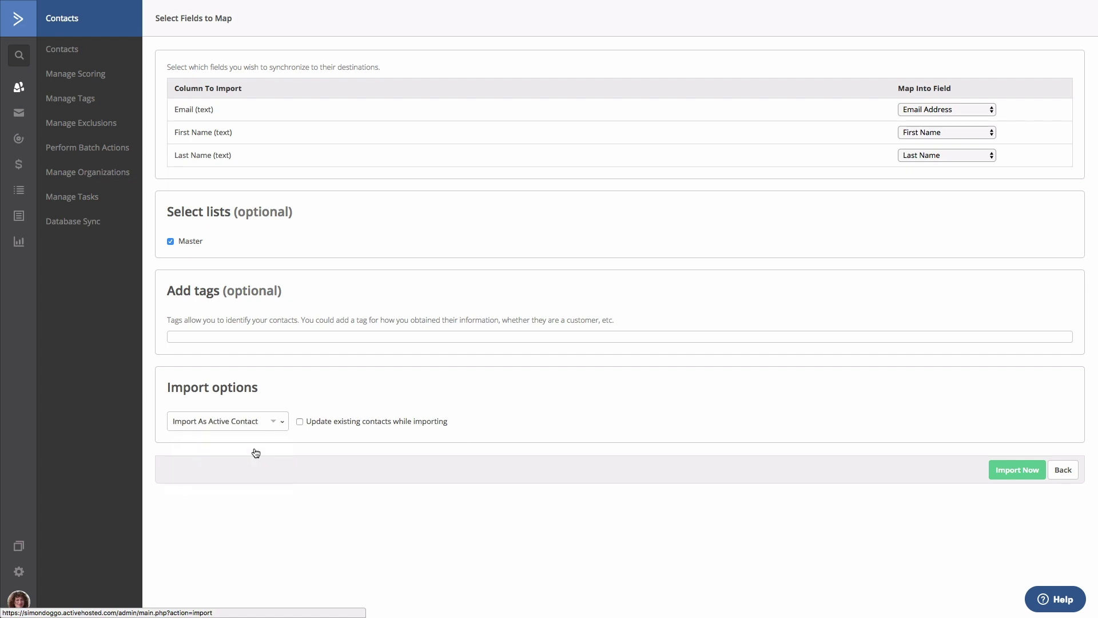
pyautogui.click(1012, 471)
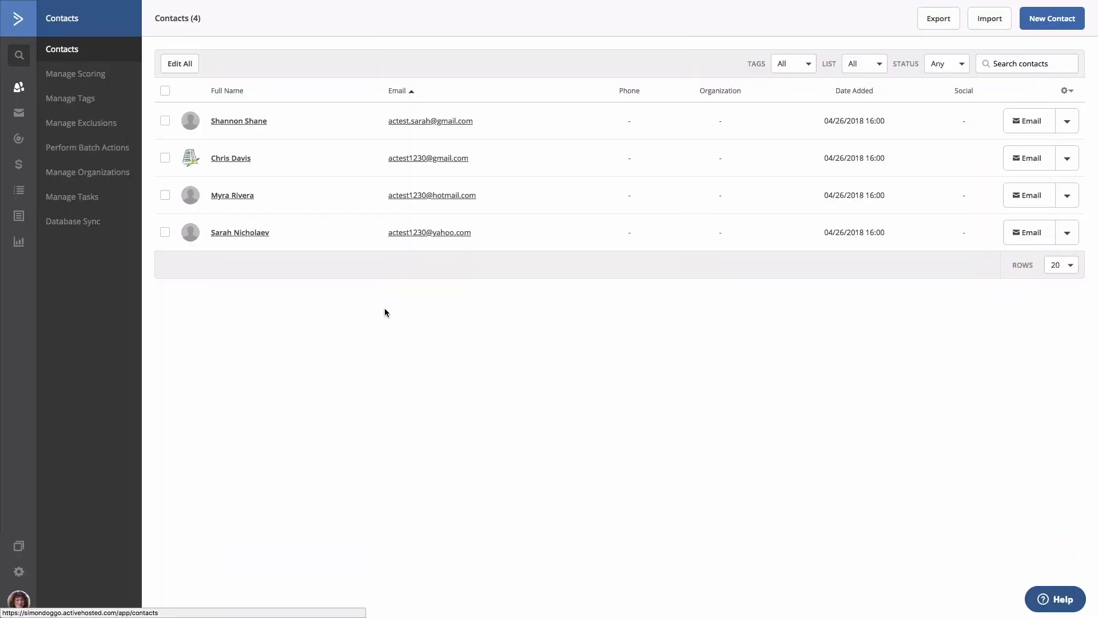
# Step: Start a new automation from scratch
pyautogui.click(19, 139)
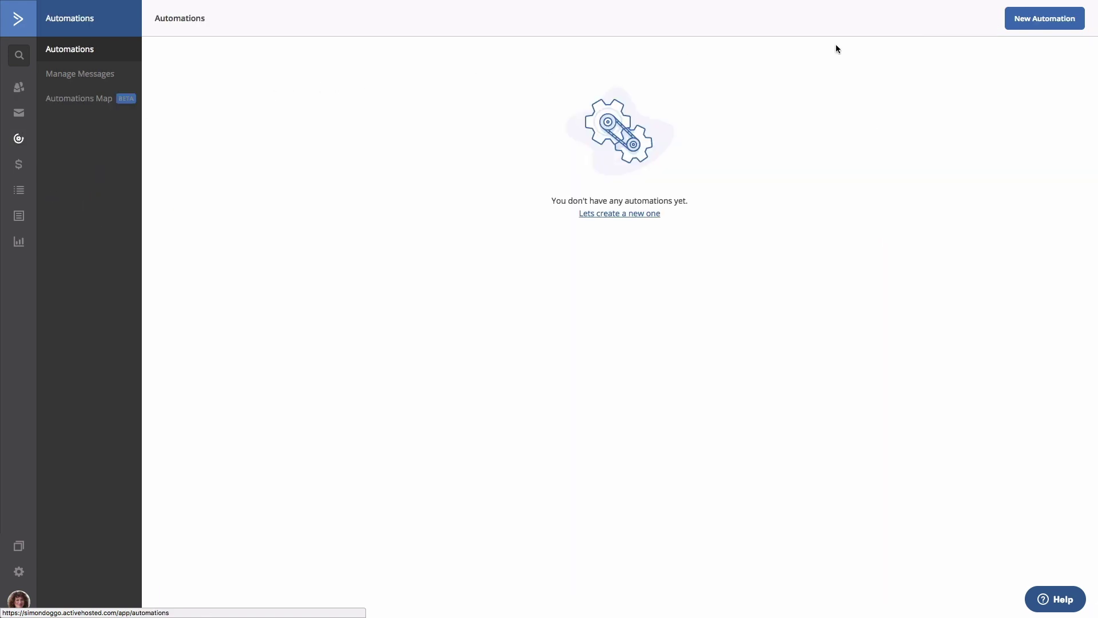
pyautogui.click(1032, 26)
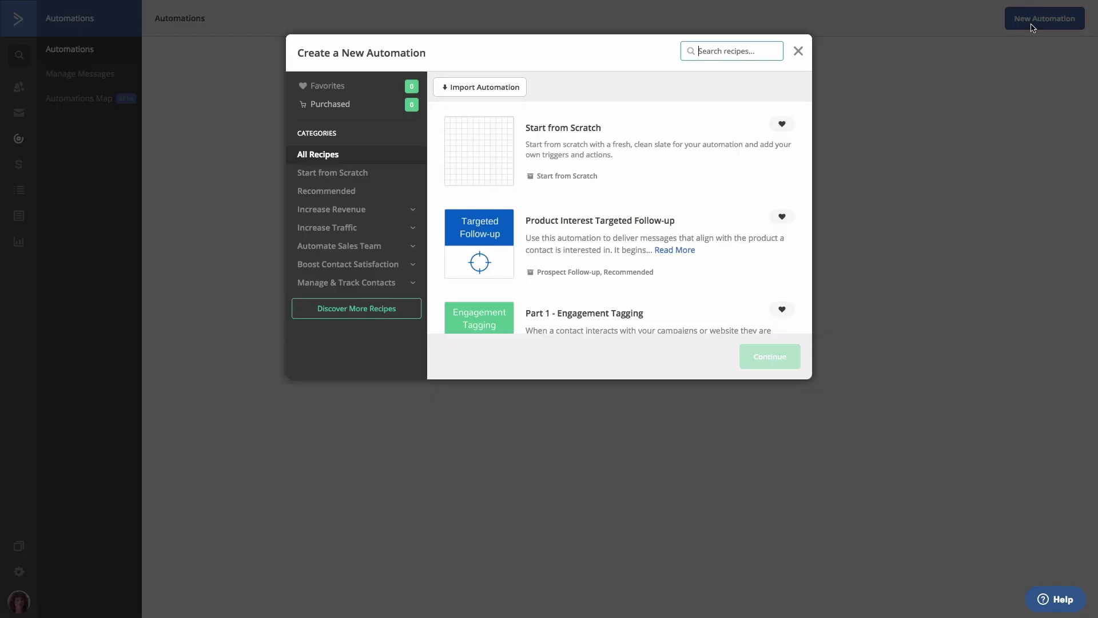
pyautogui.click(670, 146)
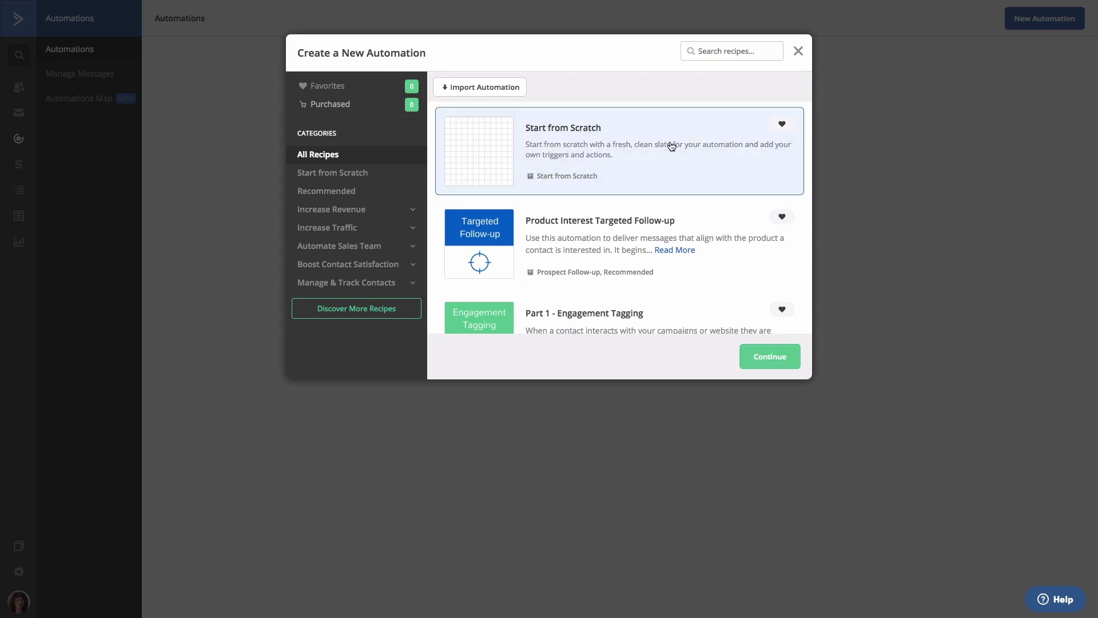
pyautogui.click(759, 357)
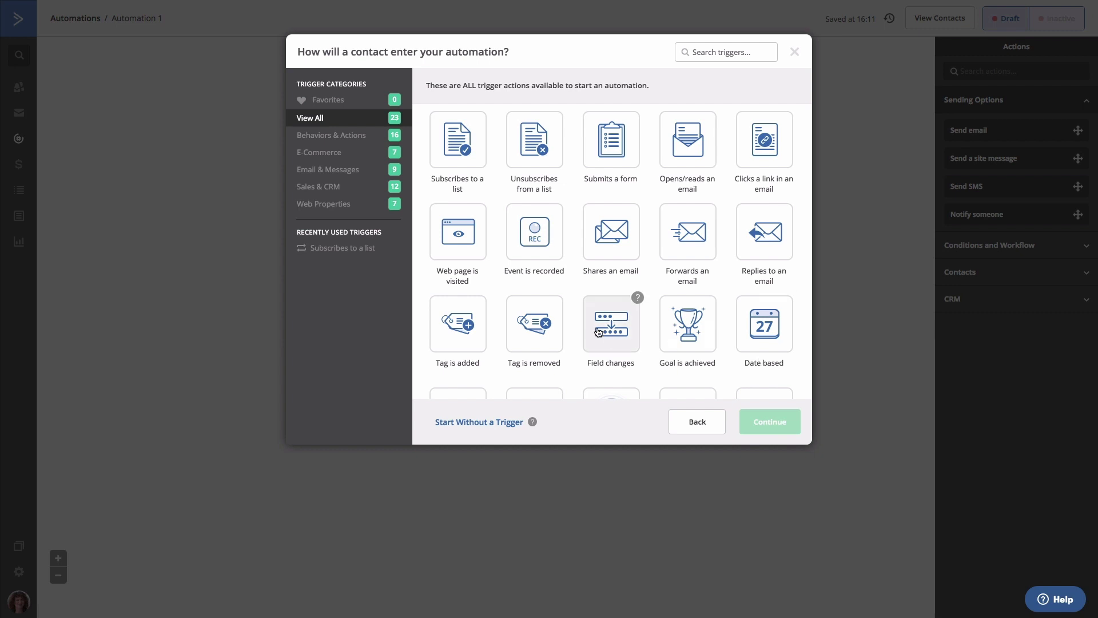
# Step: Trigger the automation when a contact subscribes to the Master list, running once
pyautogui.click(460, 150)
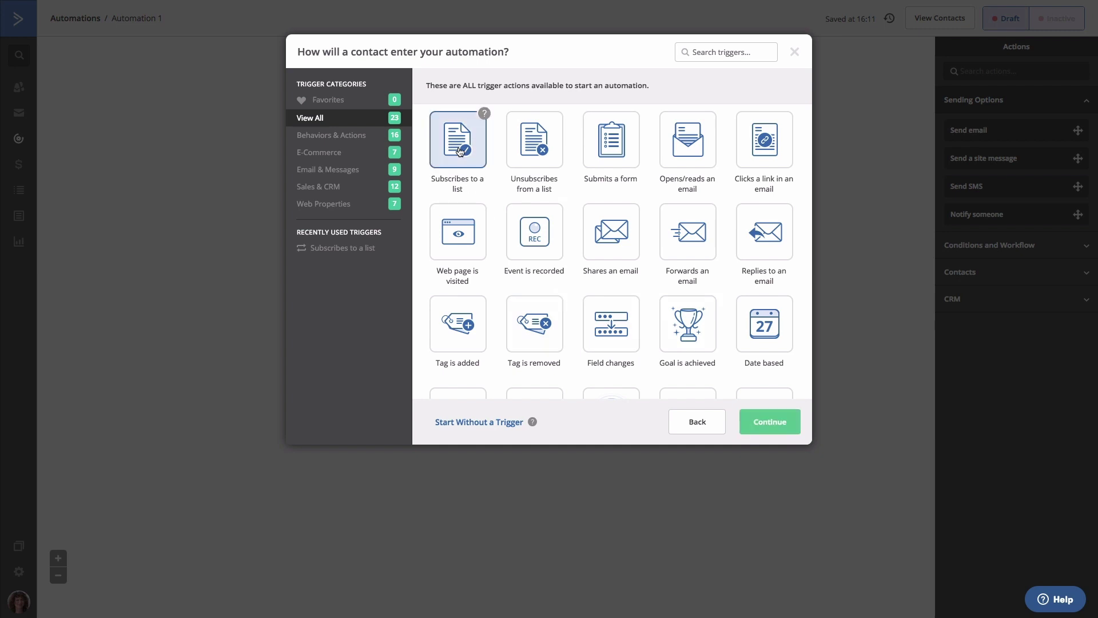
pyautogui.click(770, 422)
pyautogui.click(411, 92)
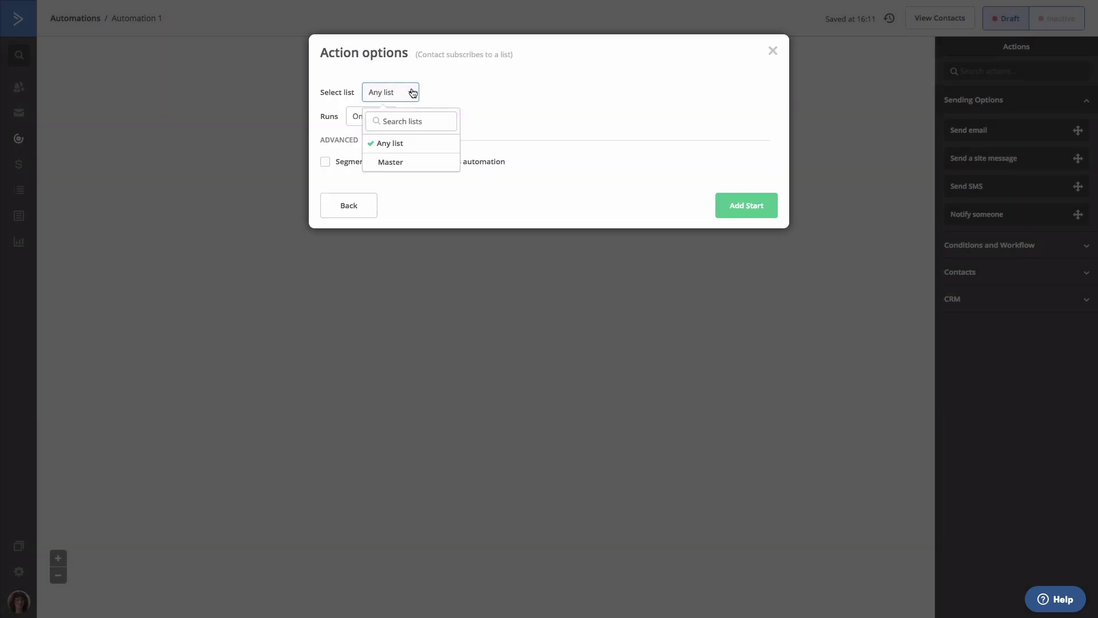
pyautogui.click(402, 169)
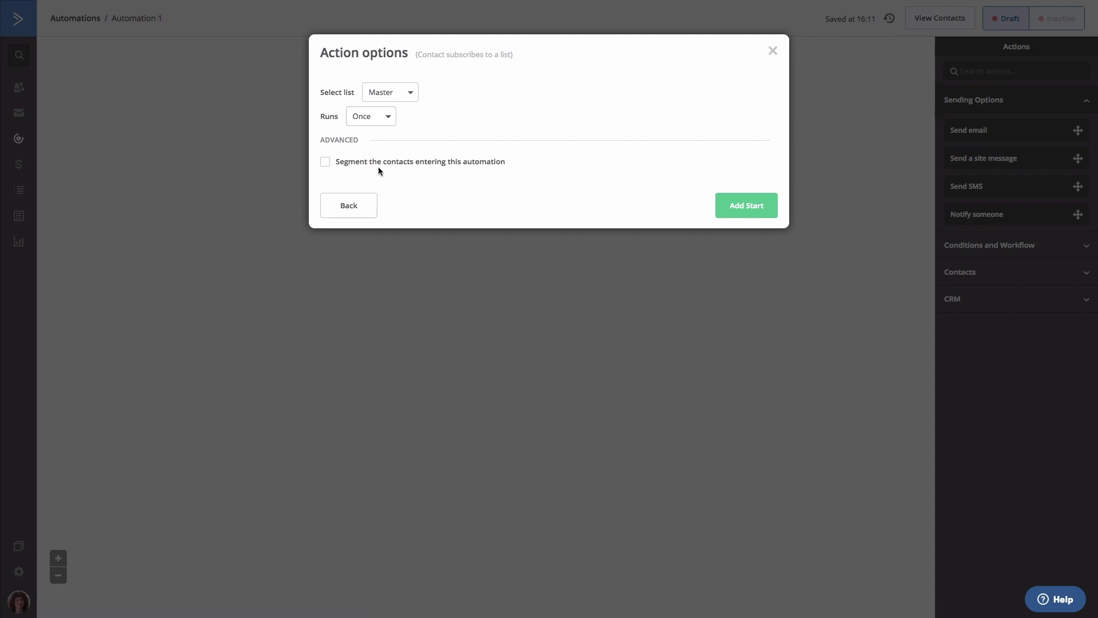
pyautogui.click(732, 207)
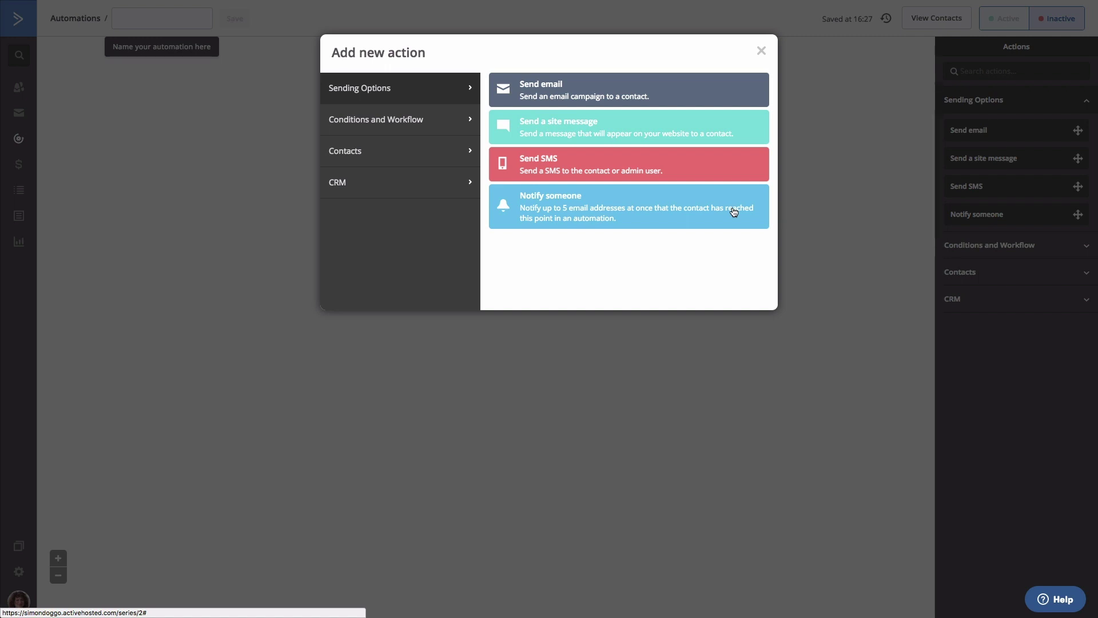
# Step: Add a Send email action with a new email named 'Welcome email' and save it
pyautogui.click(559, 87)
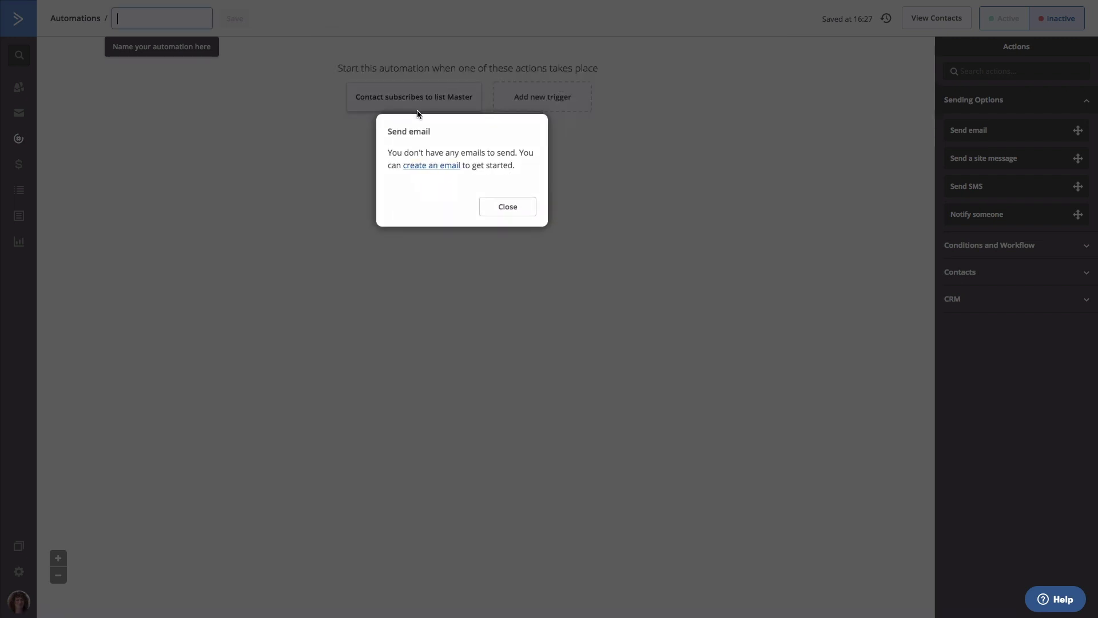
pyautogui.click(420, 166)
pyautogui.click(401, 209)
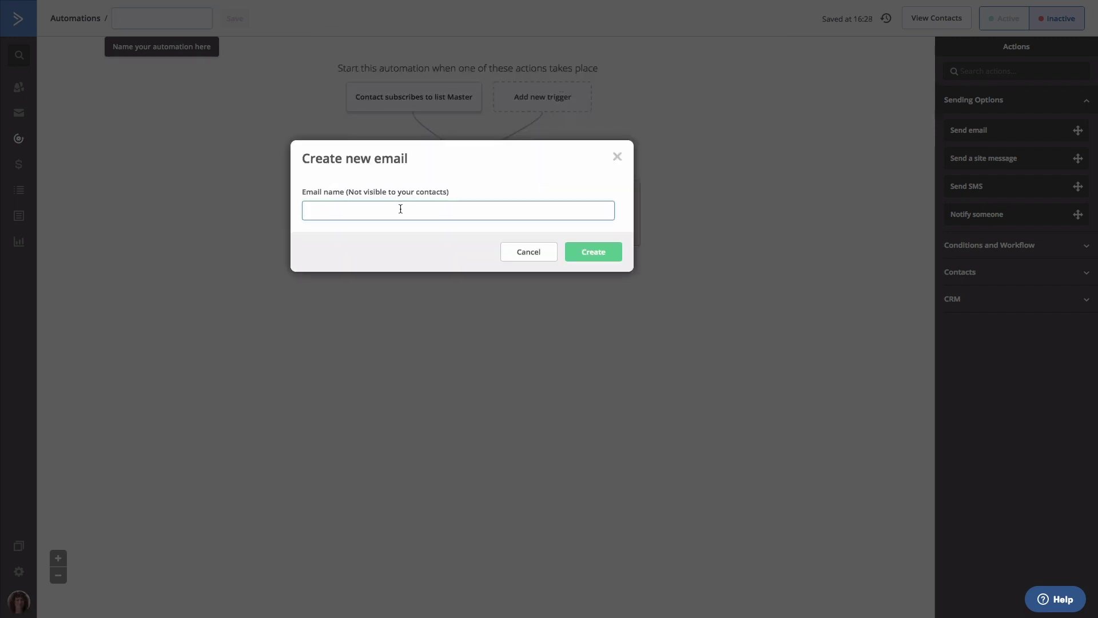
pyautogui.write('Welcome email')
pyautogui.click(581, 252)
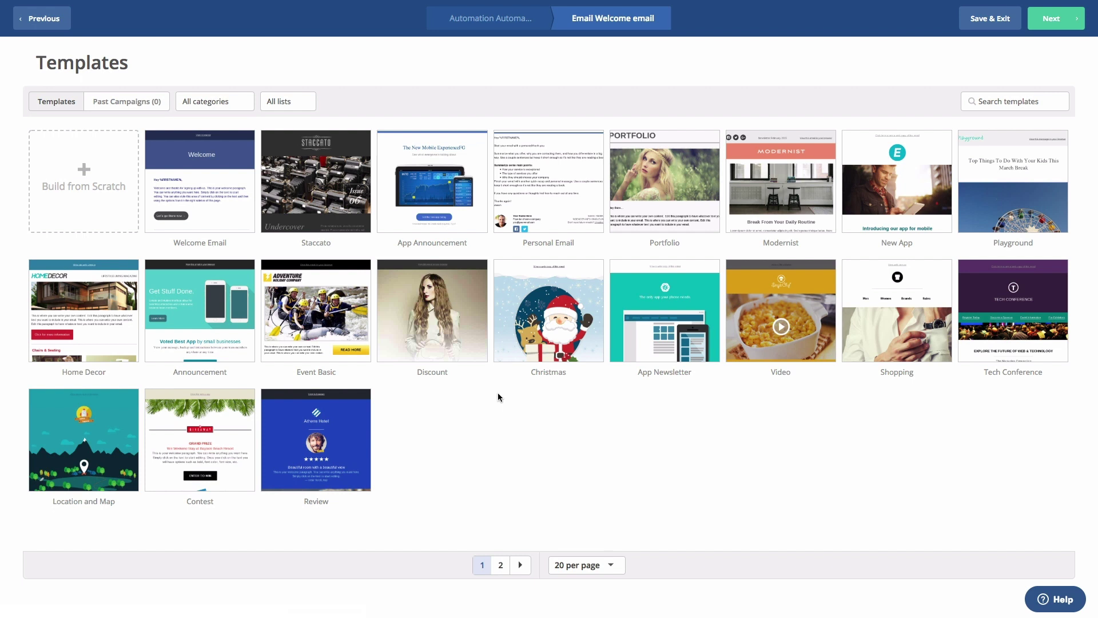
pyautogui.click(981, 22)
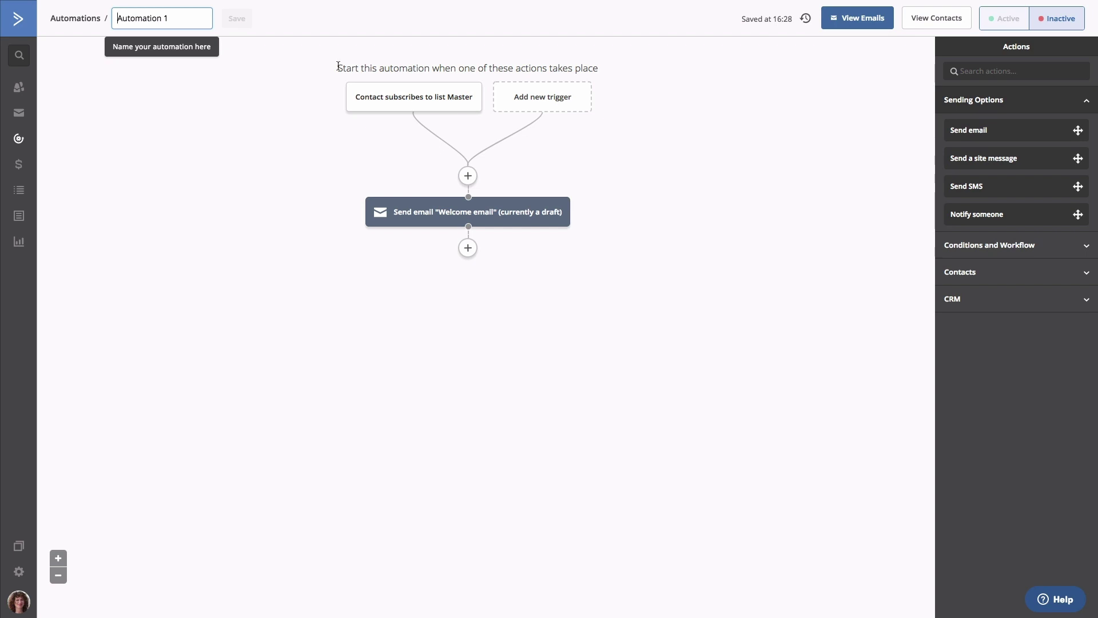
# Step: Rename the automation to 'Welcome', save it, and set it to Active
pyautogui.tripleClick(179, 17)
pyautogui.write('Welcome')
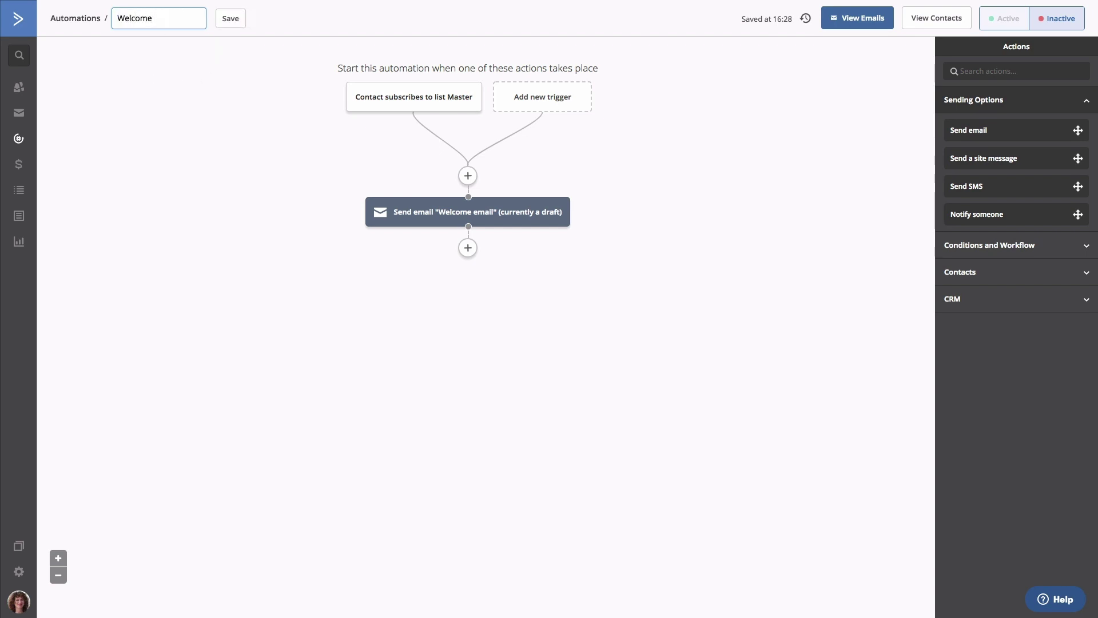
pyautogui.click(231, 19)
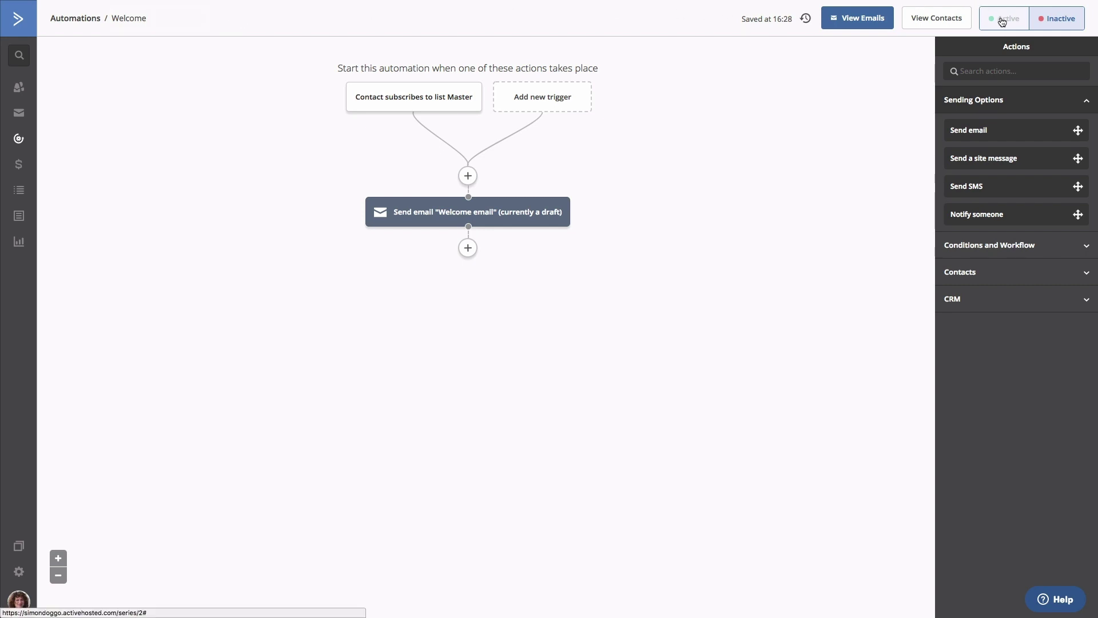
pyautogui.click(1002, 22)
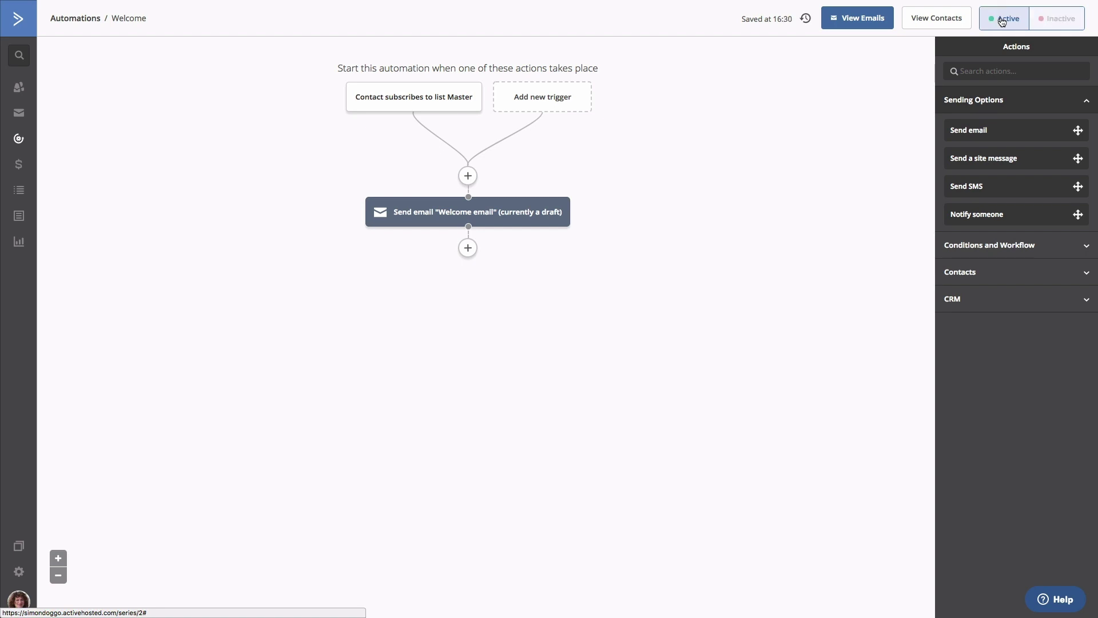